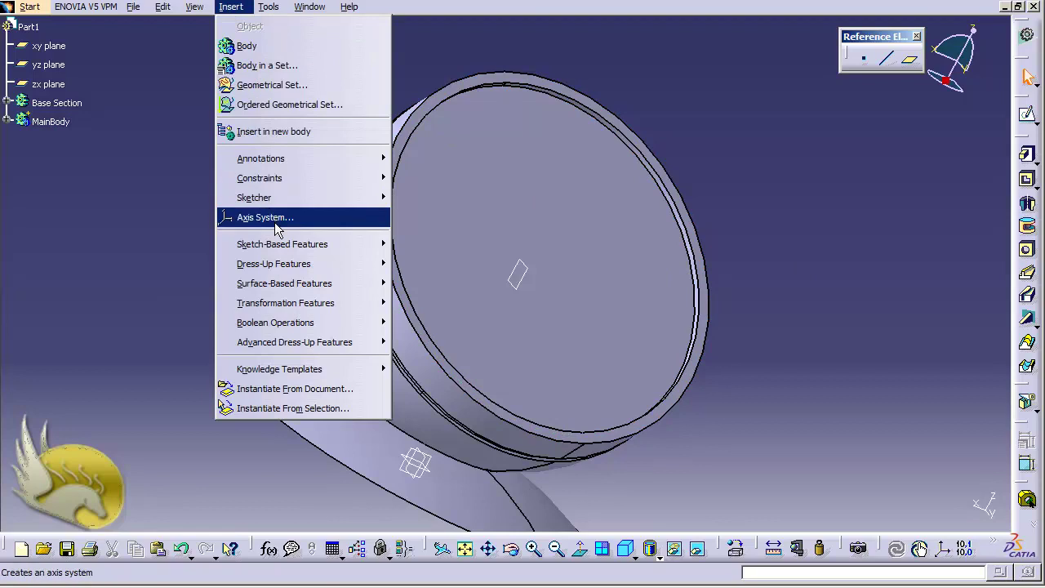
Apply a 1 mm edge fillet to the narrow ring face around the front of the round body.
mouse_move(284, 245)
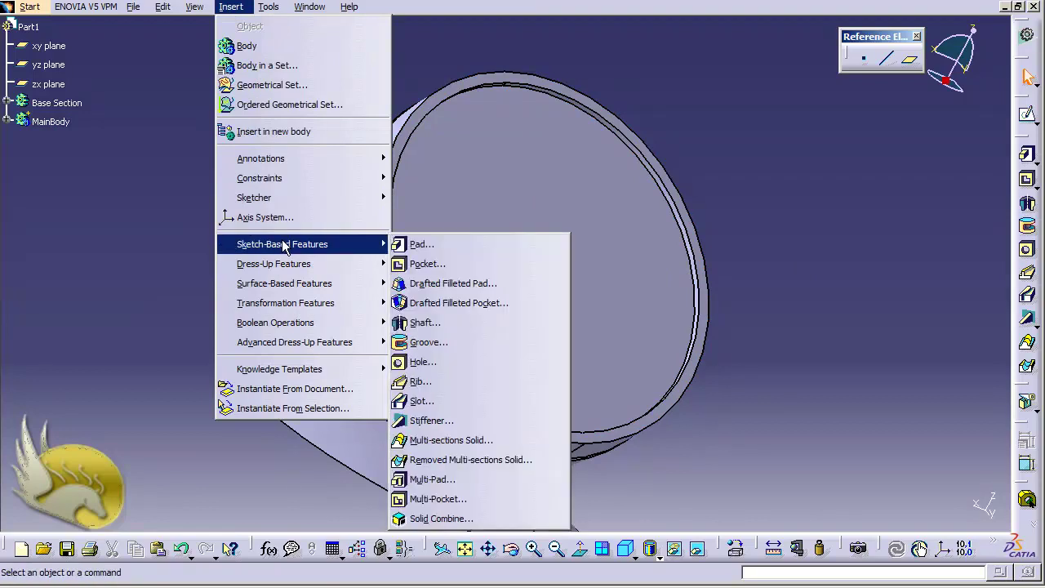
mouse_move(286, 266)
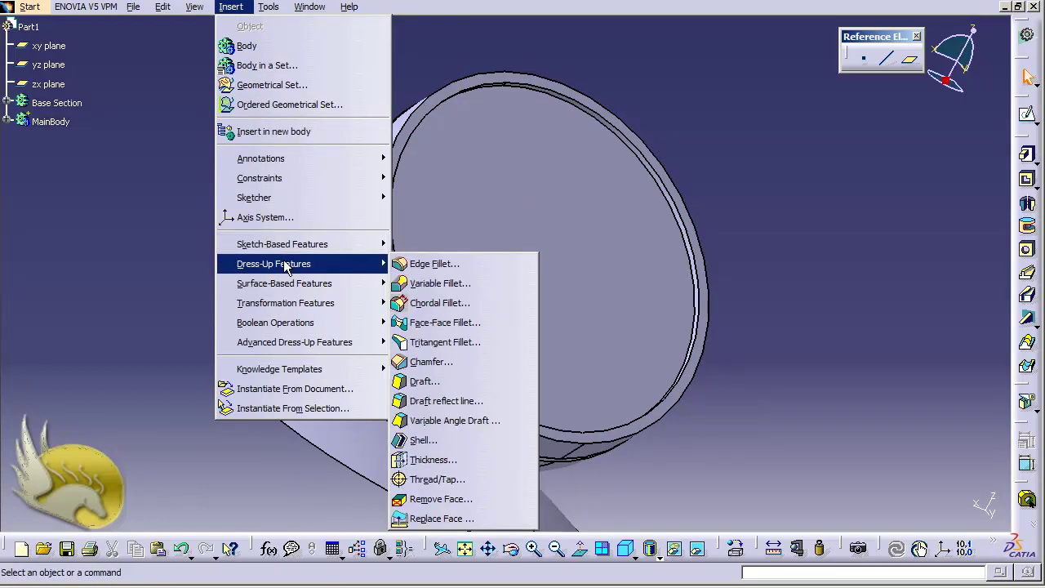
click(428, 264)
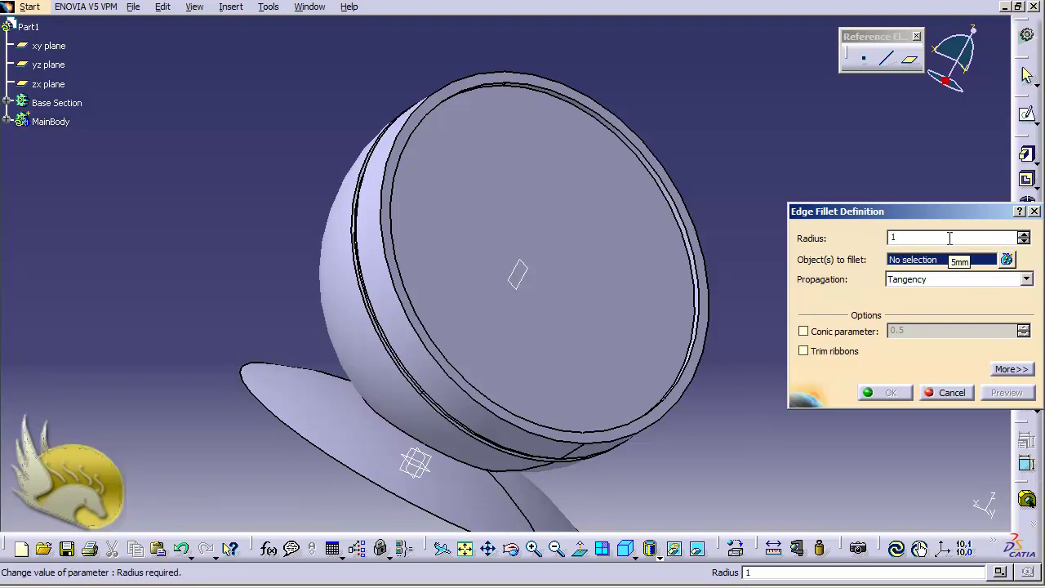
click(709, 272)
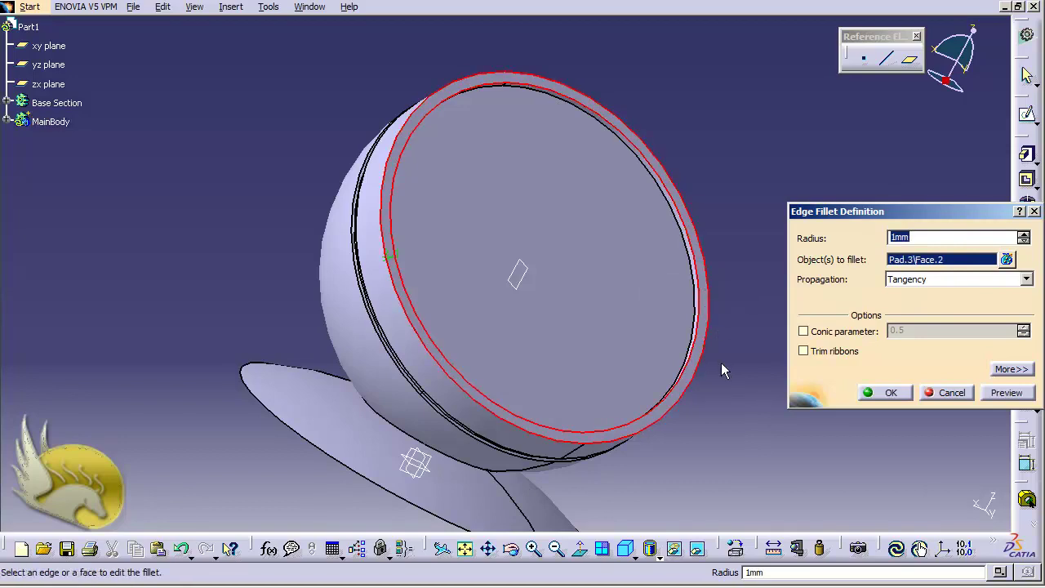
click(888, 392)
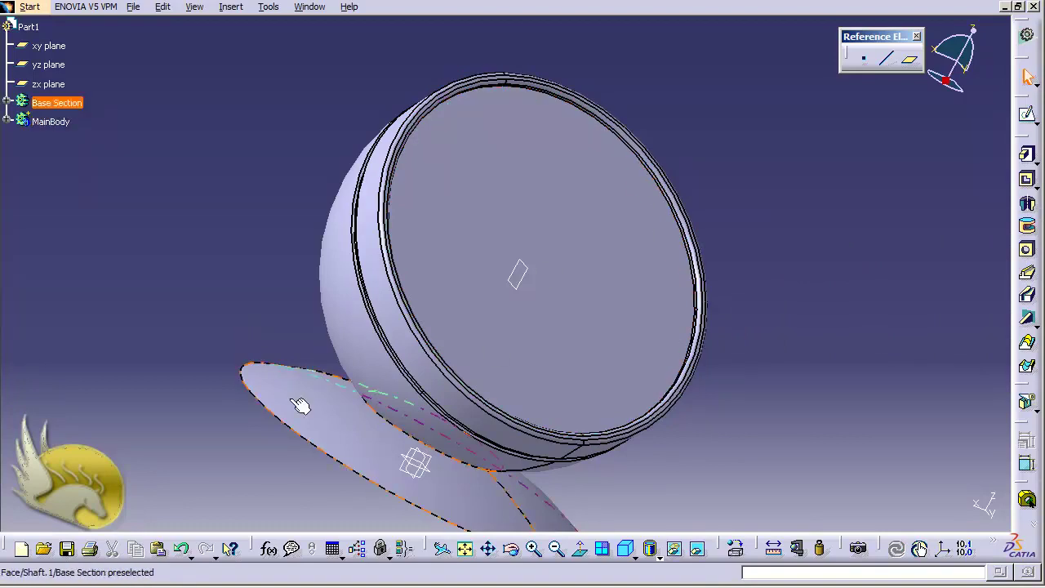
Start a sketch on the round front face and draw a spline through (30, 50), (0, 40) and (-30, 50) mm.
drag(976, 44, 992, 75)
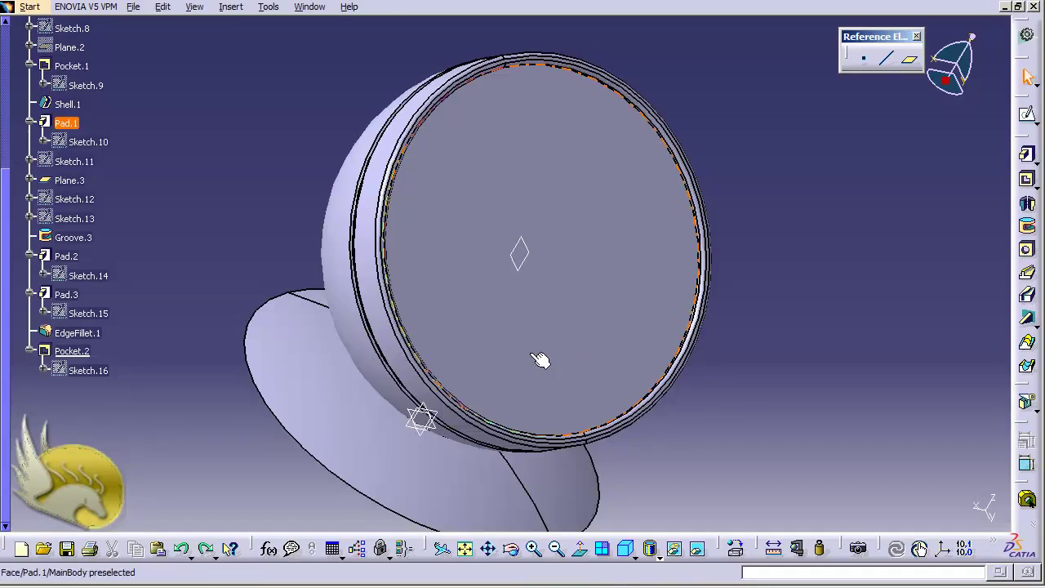
click(506, 346)
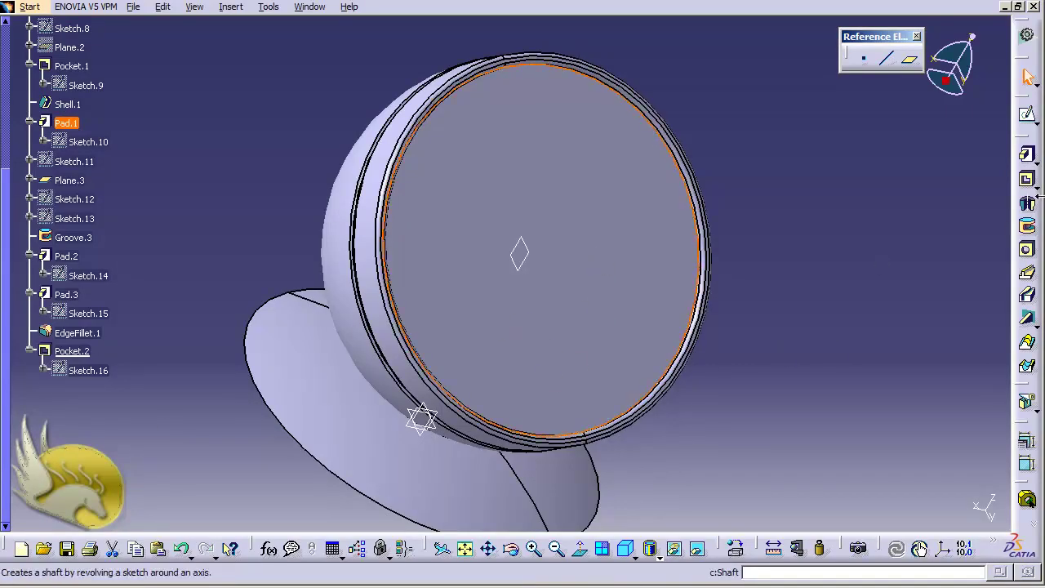
click(1026, 114)
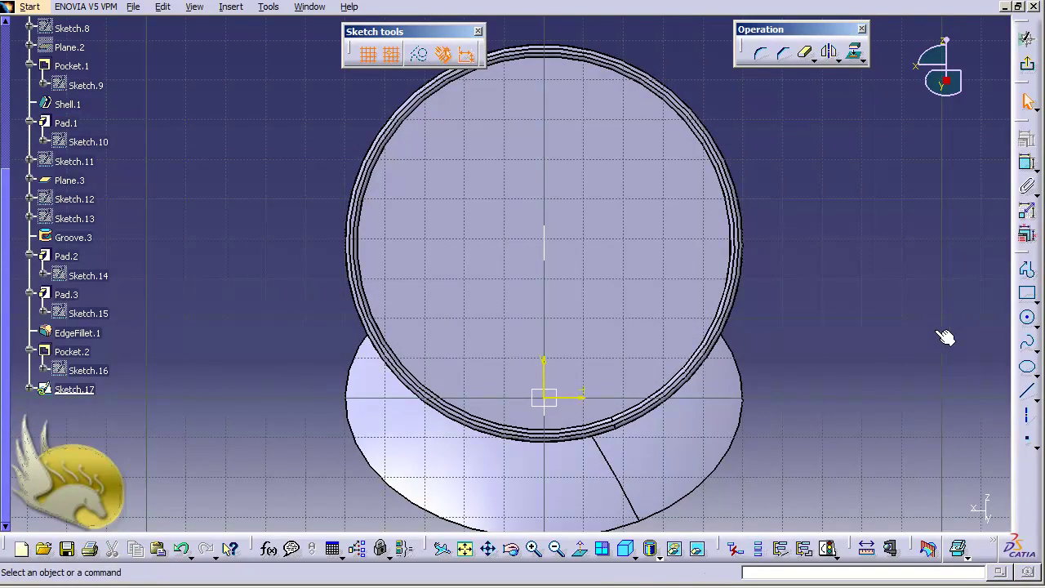
click(1025, 343)
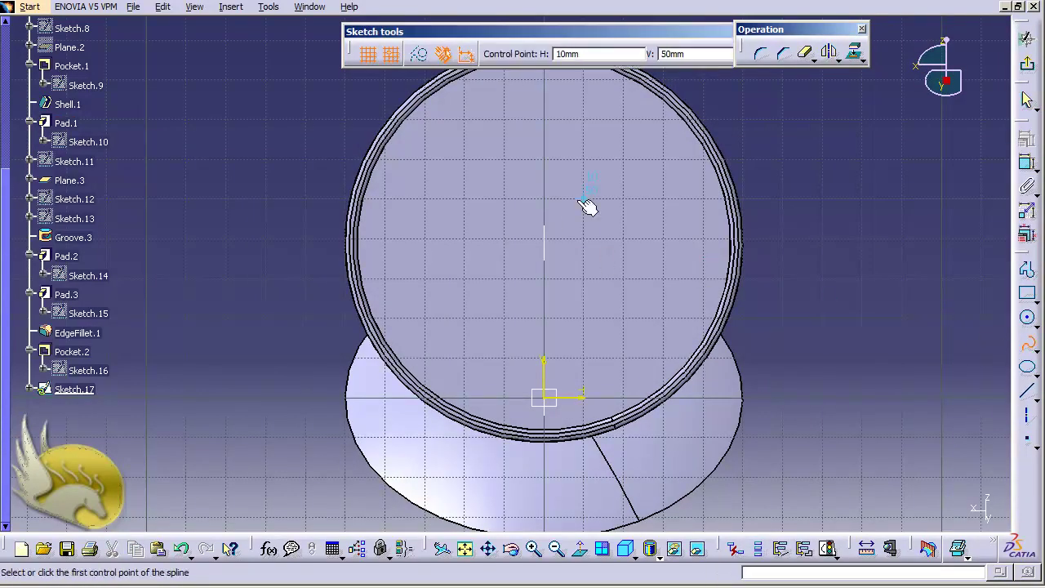
click(663, 199)
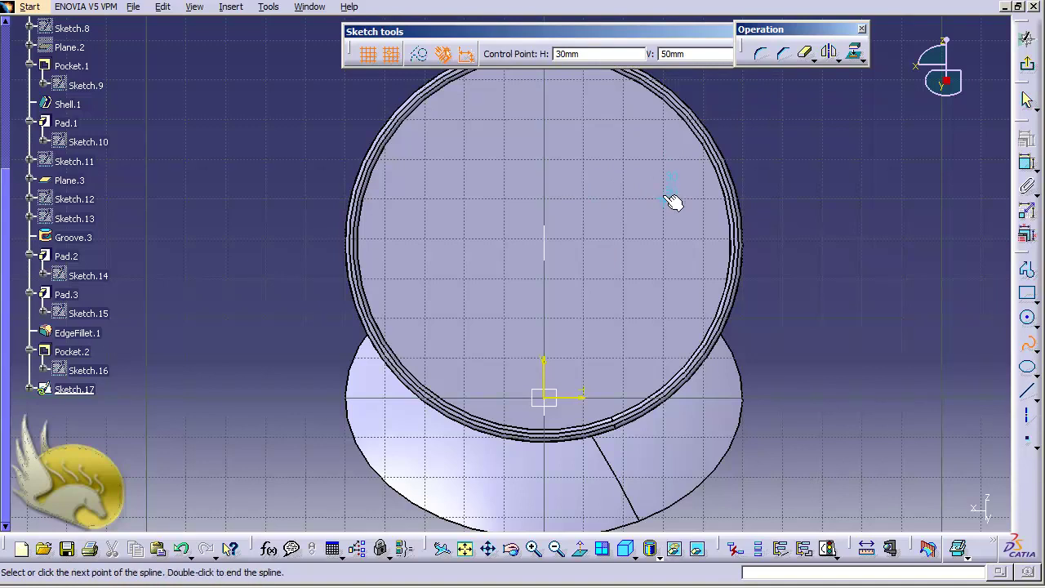
click(546, 238)
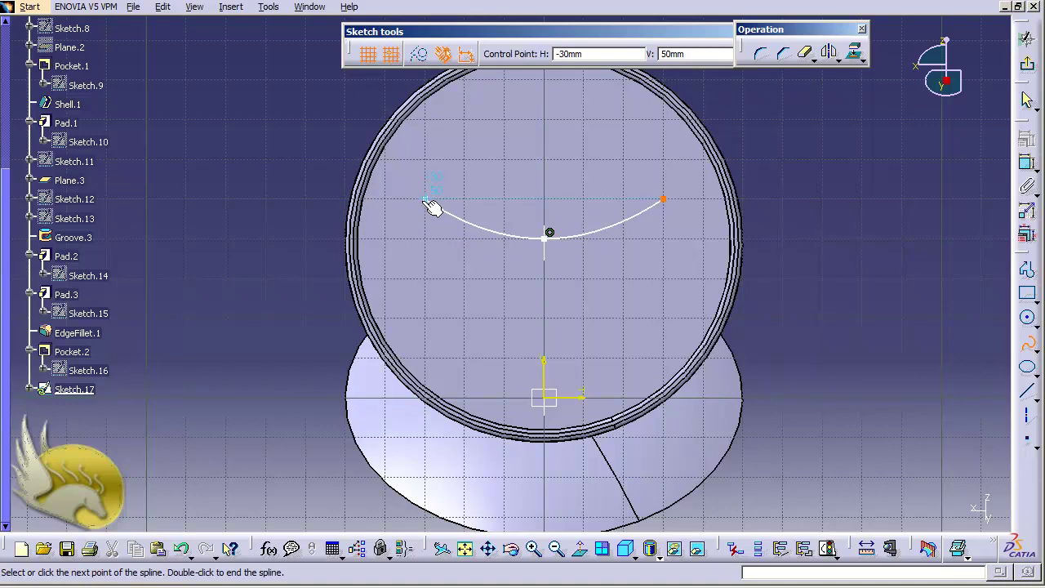
click(424, 200)
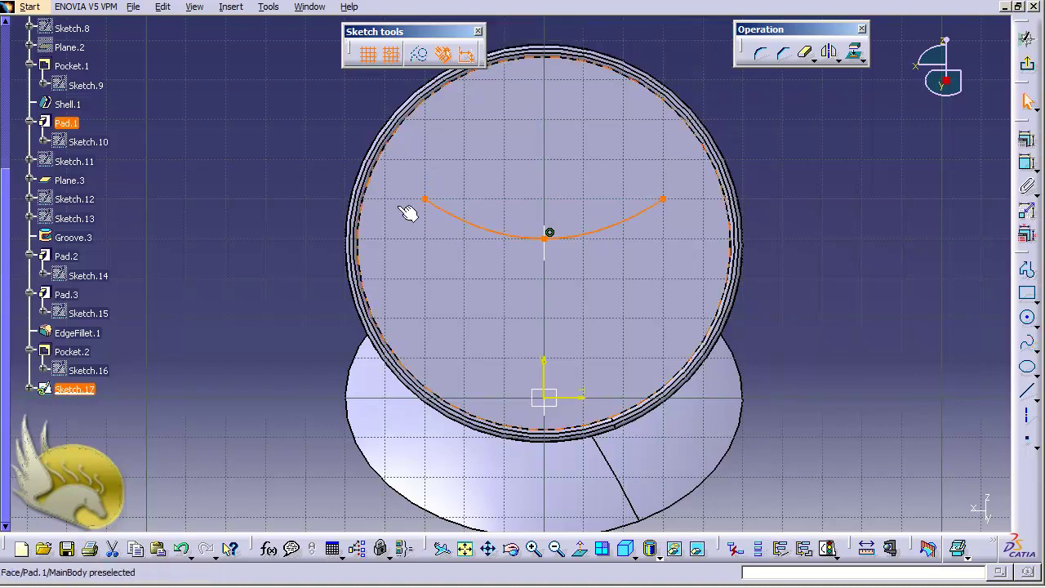
click(682, 249)
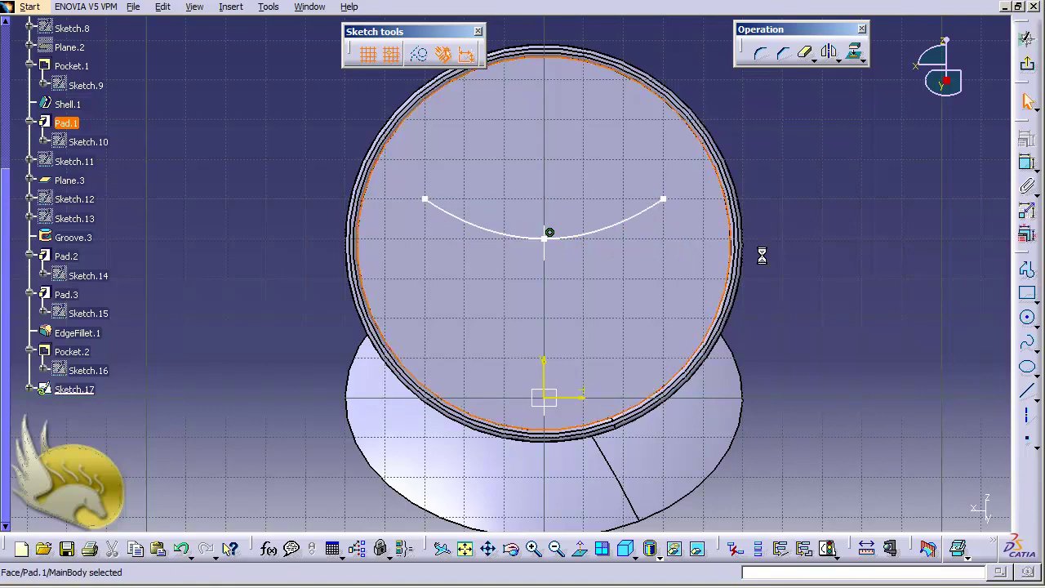
Close the spline into a crescent with a three-point arc from its right end through (0, 10) mm to its left end.
click(1026, 271)
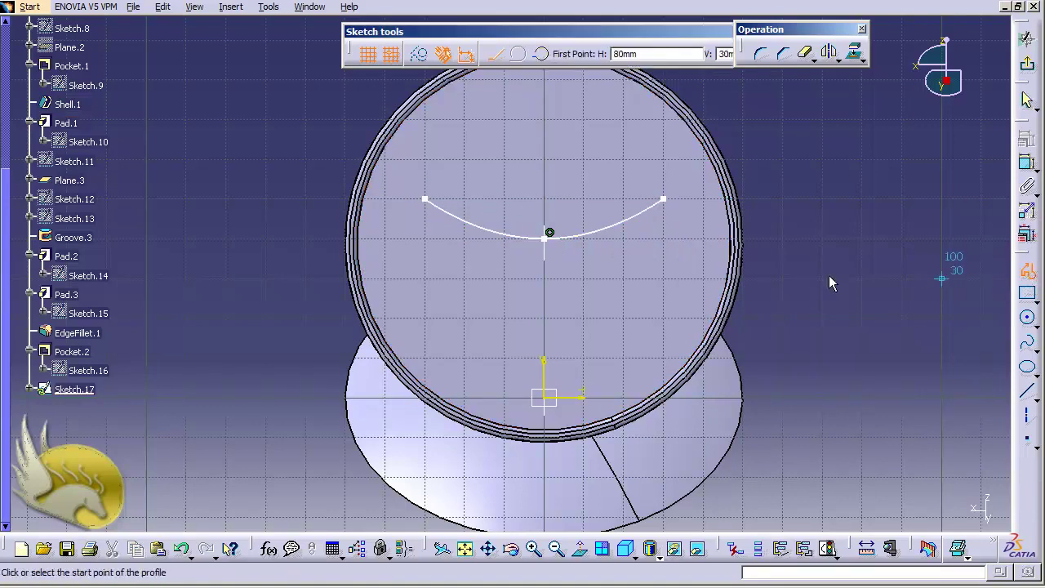
click(542, 56)
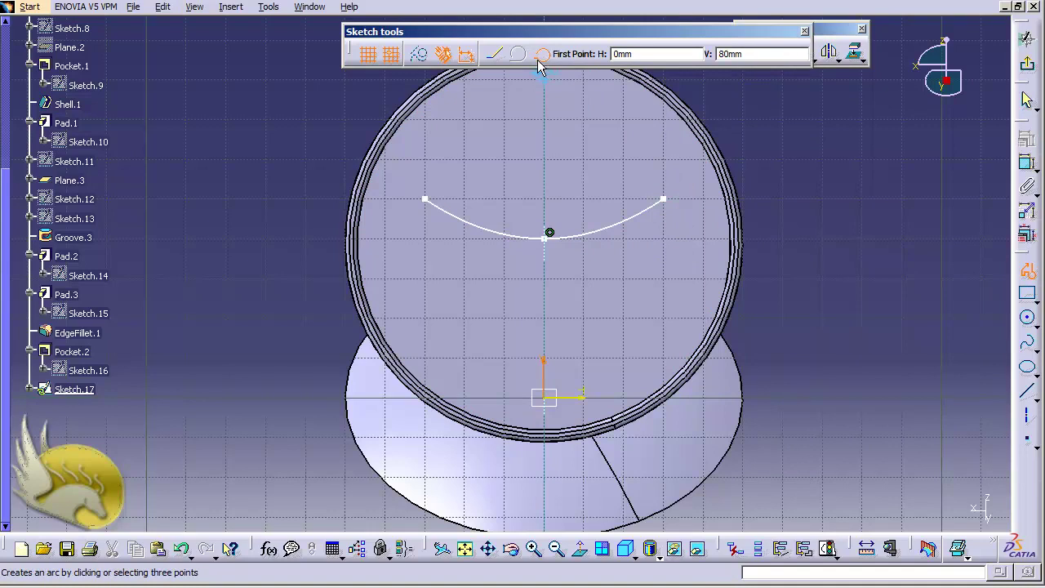
click(674, 205)
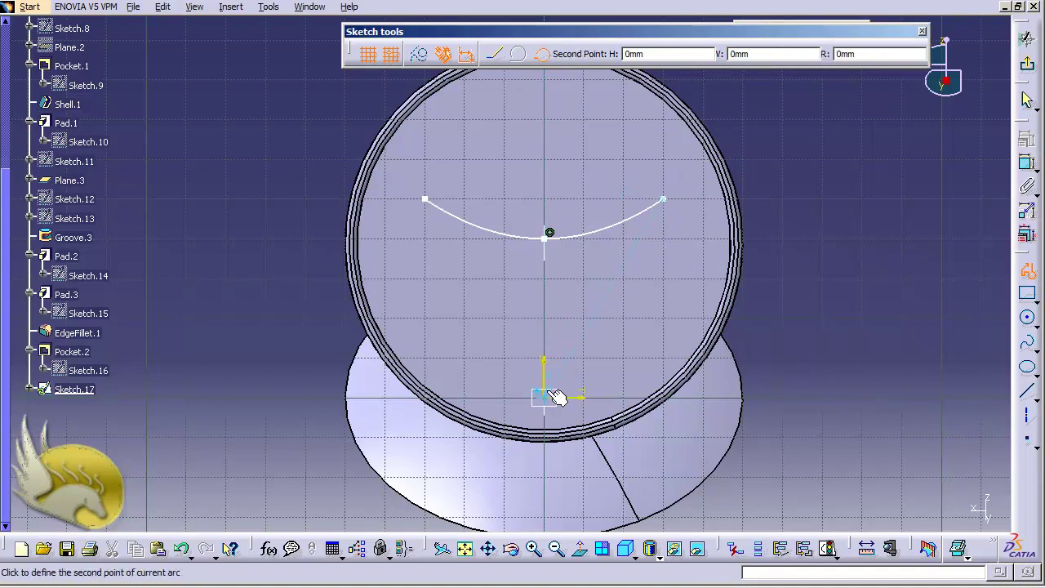
click(544, 359)
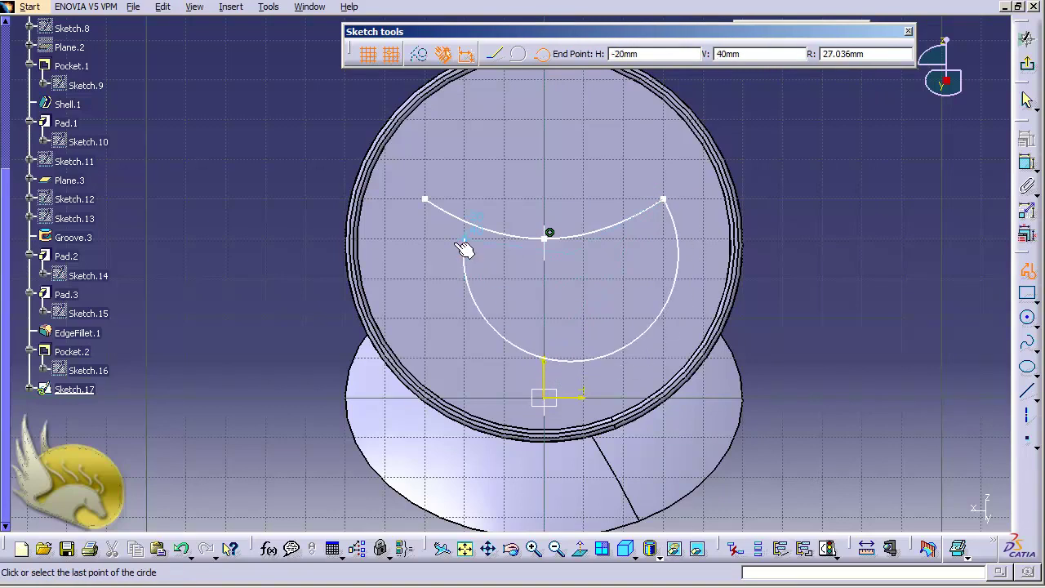
click(425, 199)
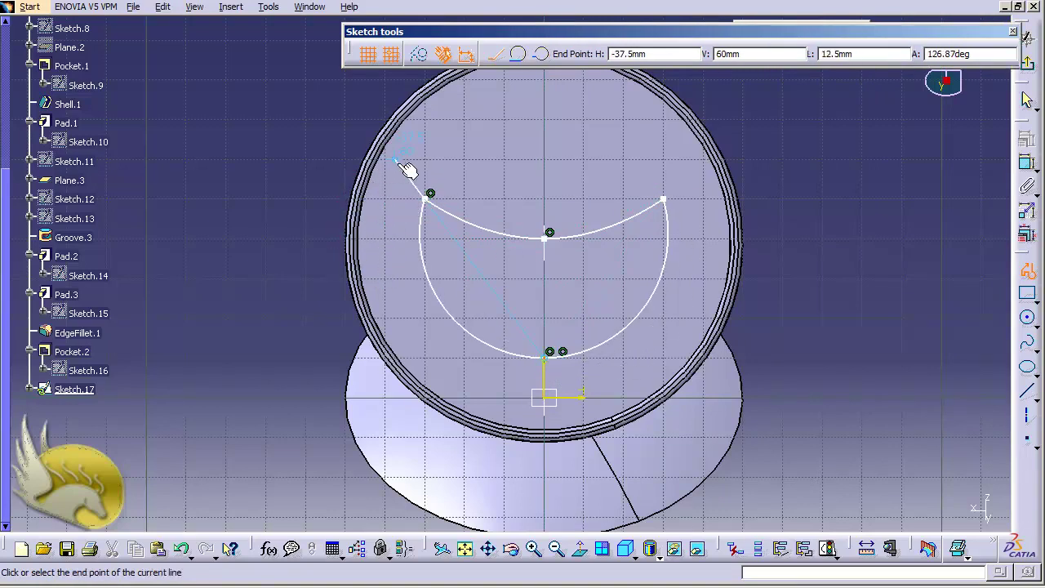
key(Escape)
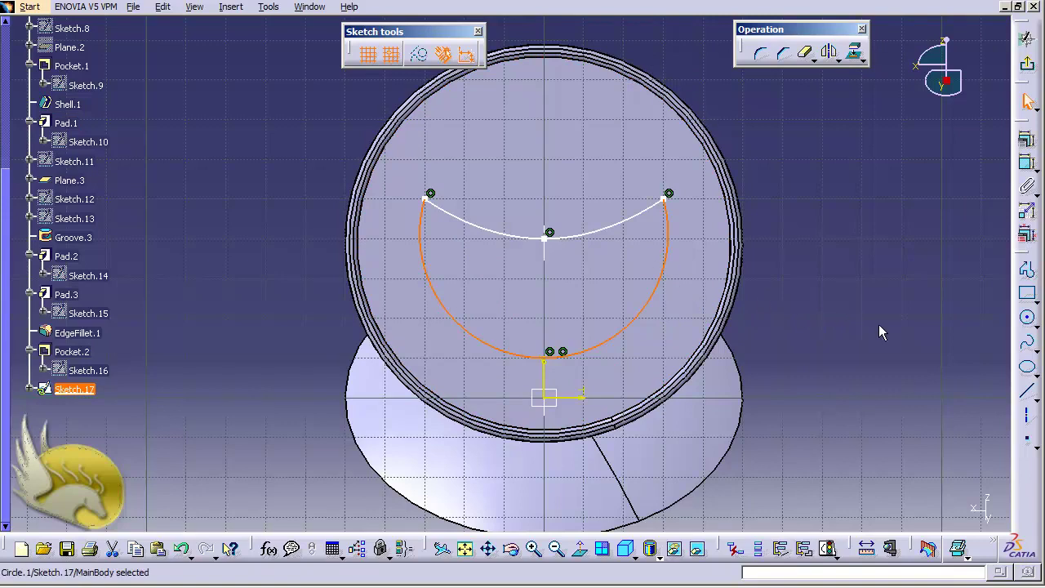
Draw a circle centred on the right side of the crescent's lower arc and set its diameter to 15 mm.
click(1027, 317)
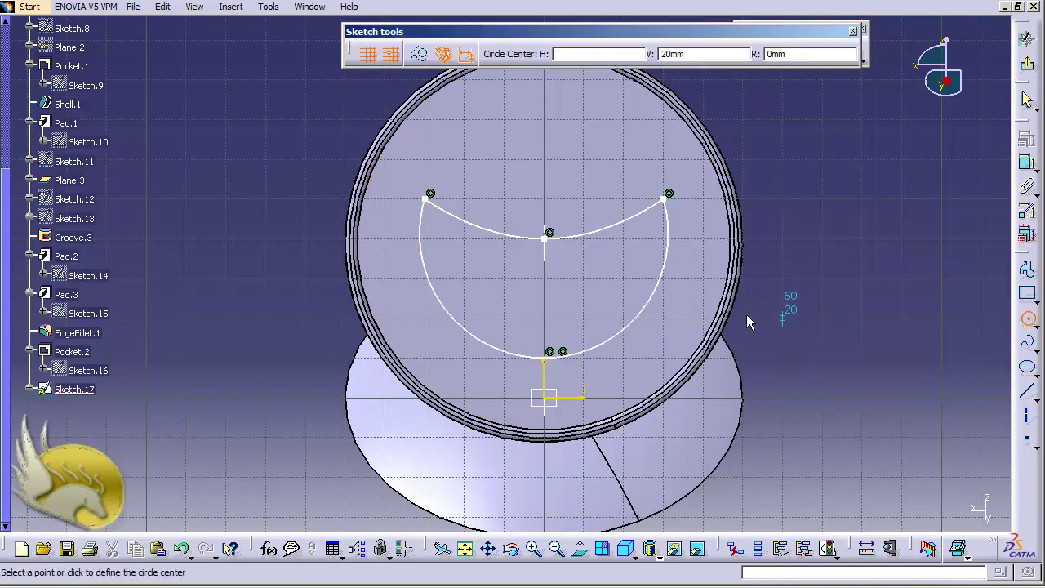
click(659, 279)
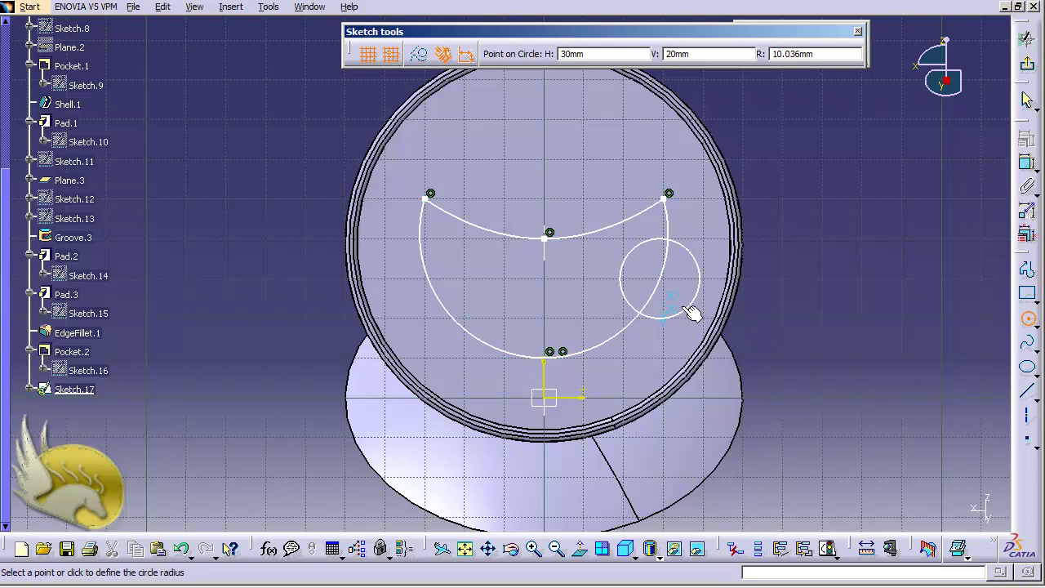
click(688, 310)
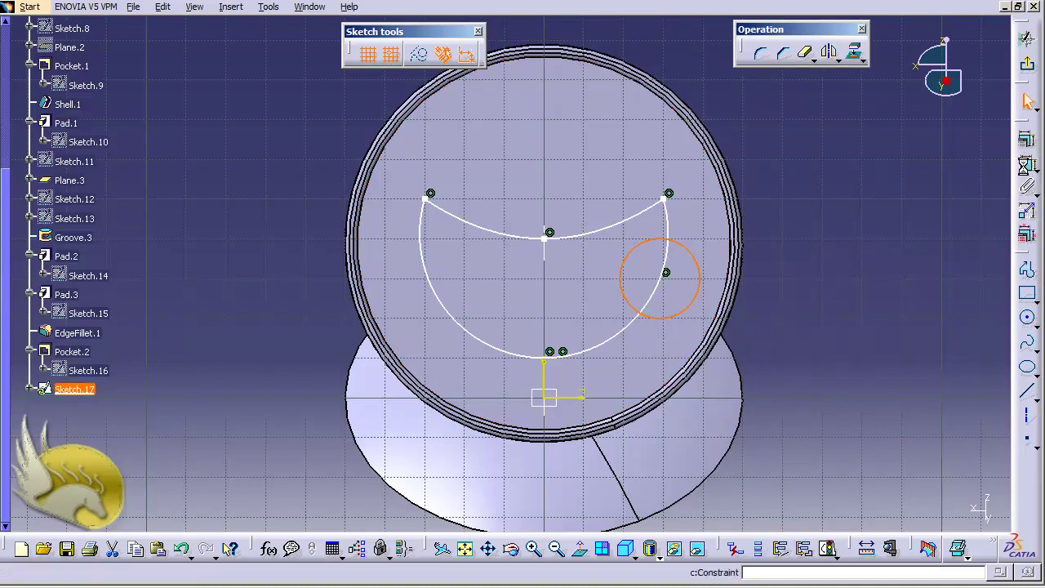
click(1027, 164)
click(809, 263)
click(804, 256)
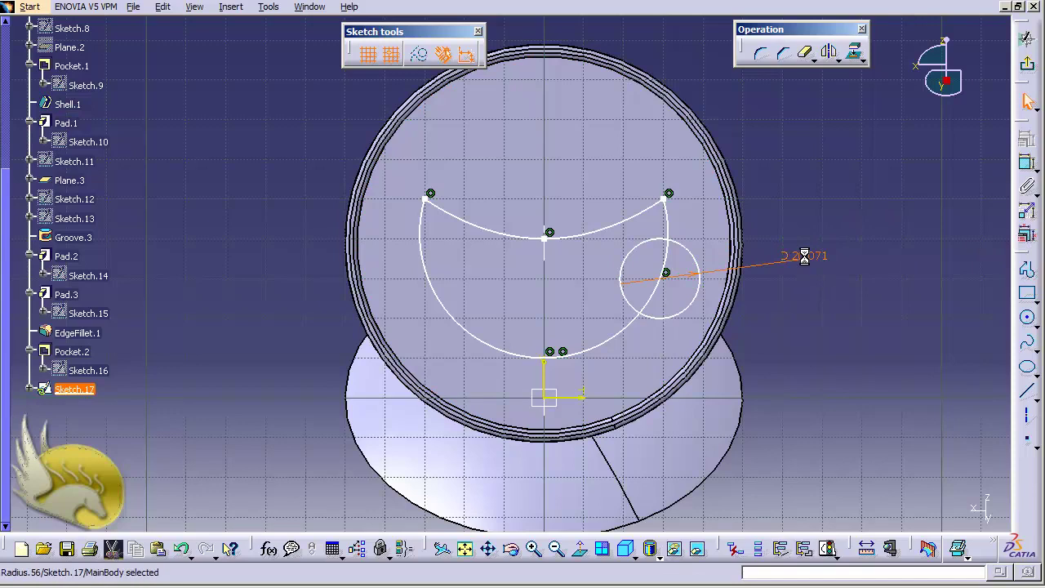
double_click(804, 255)
text(15)
key(Return)
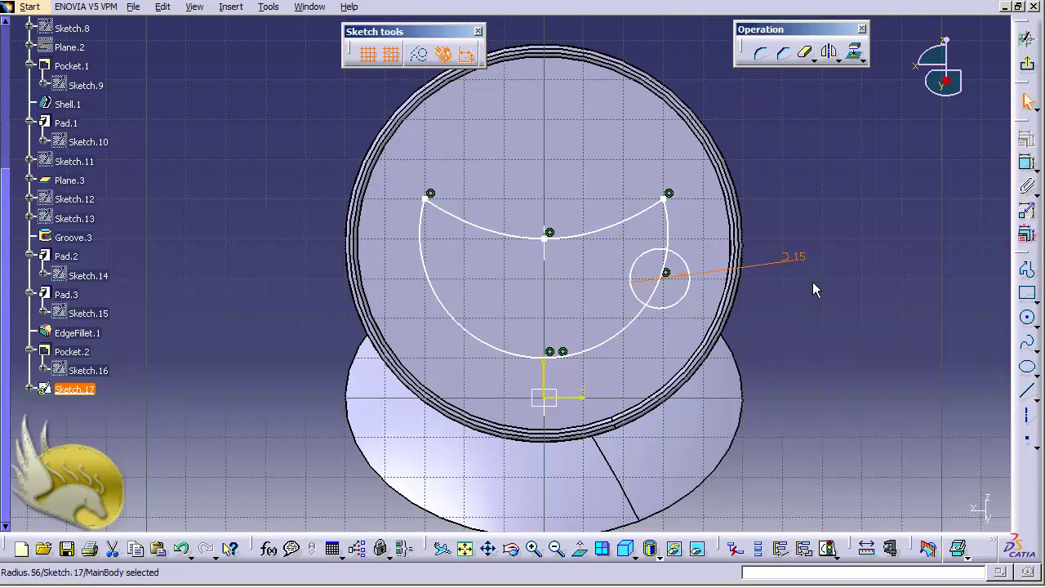
Mirror the 15 mm circle about the sketch's vertical axis.
click(688, 286)
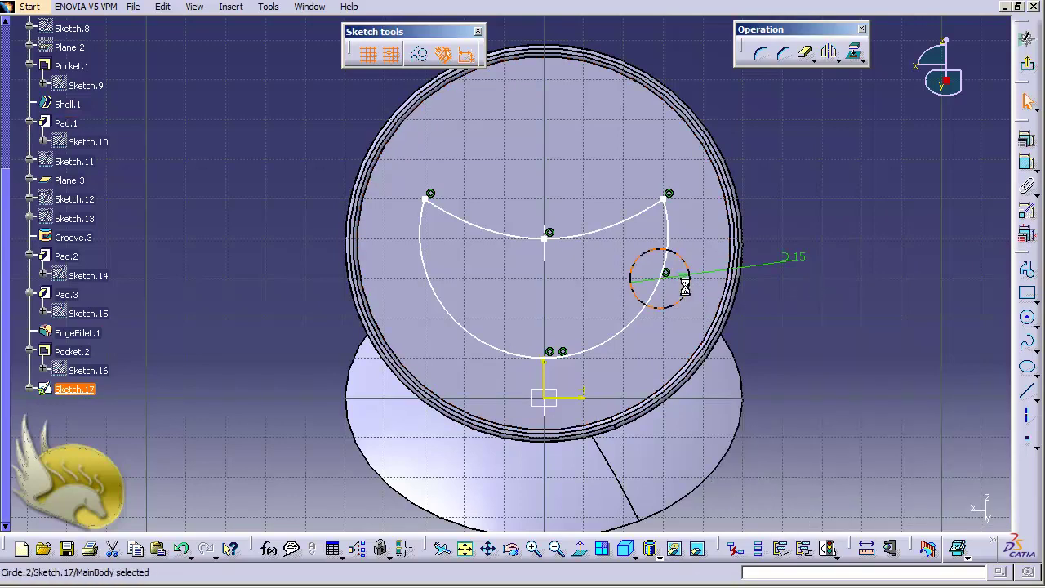
click(830, 54)
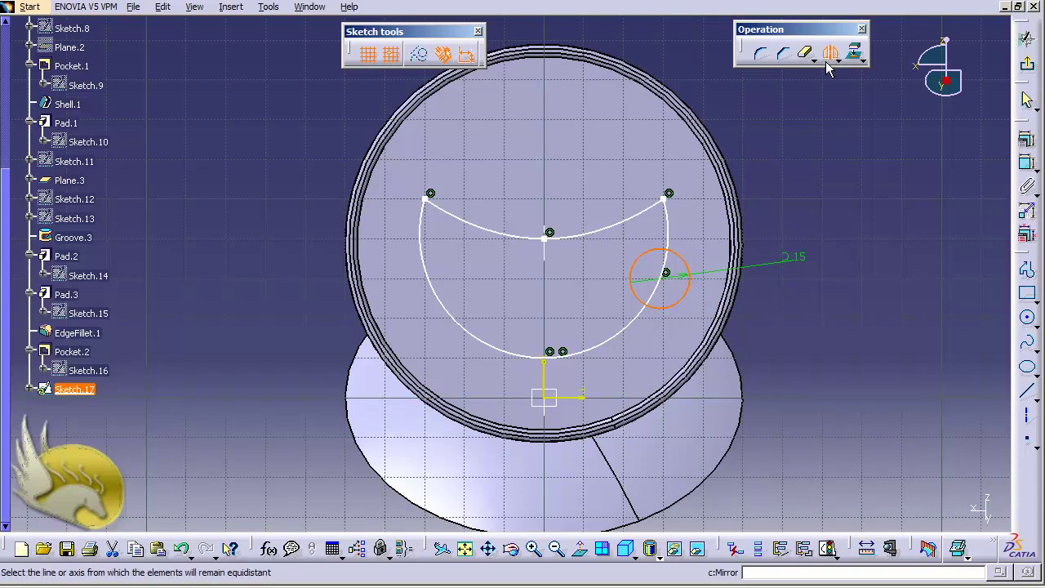
click(551, 380)
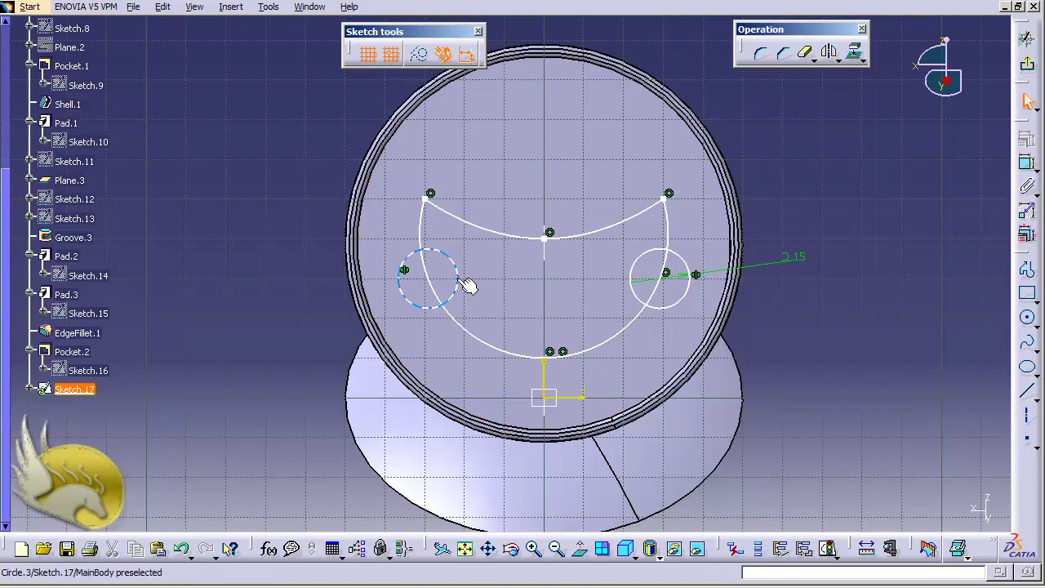
Draw a circle centred on the lower arc's lowest point and passing through the sketch origin, and set its diameter to 15 mm.
click(1028, 321)
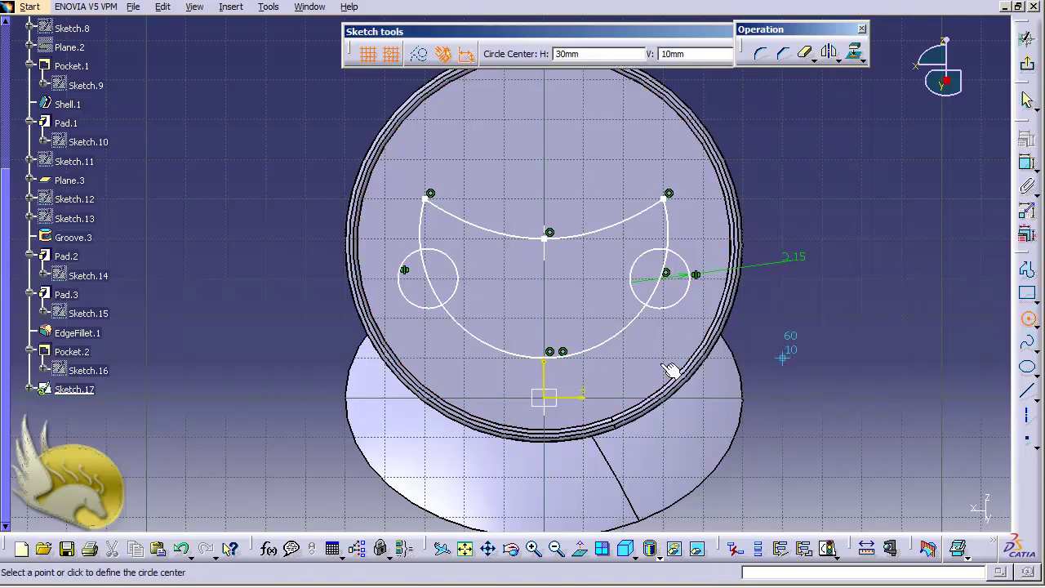
click(550, 359)
click(555, 394)
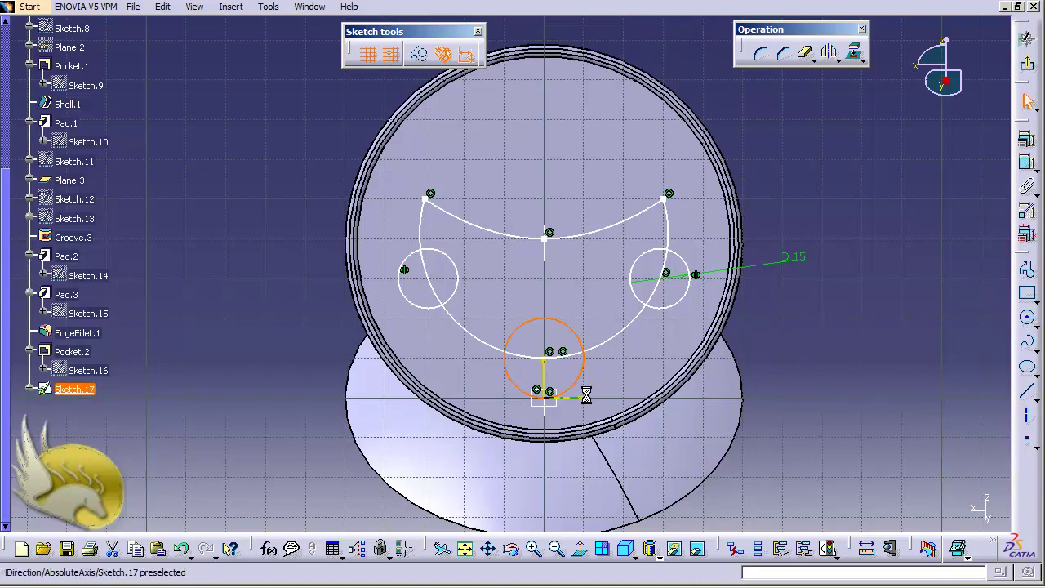
click(1028, 163)
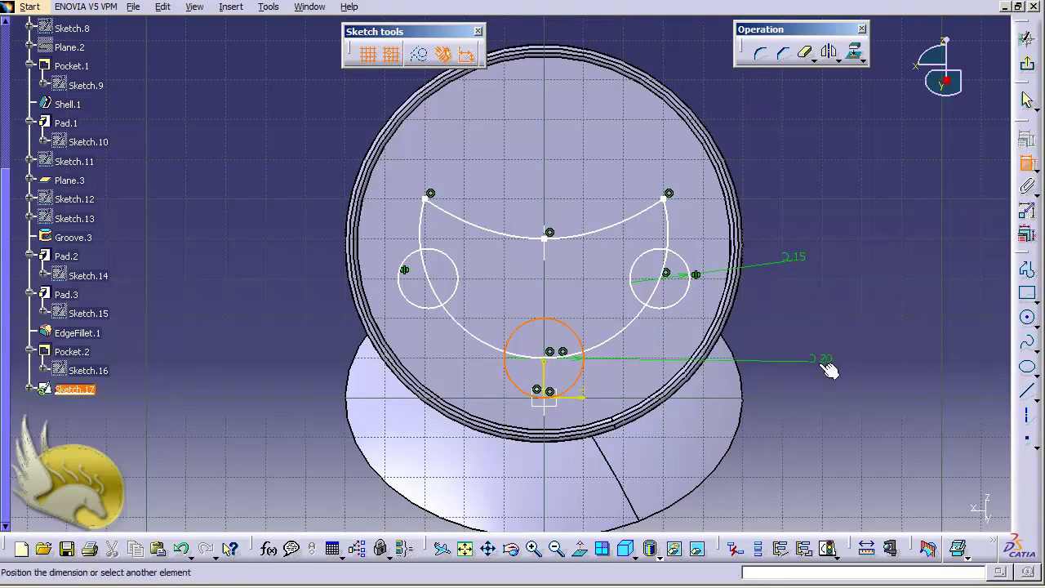
click(823, 362)
double_click(823, 364)
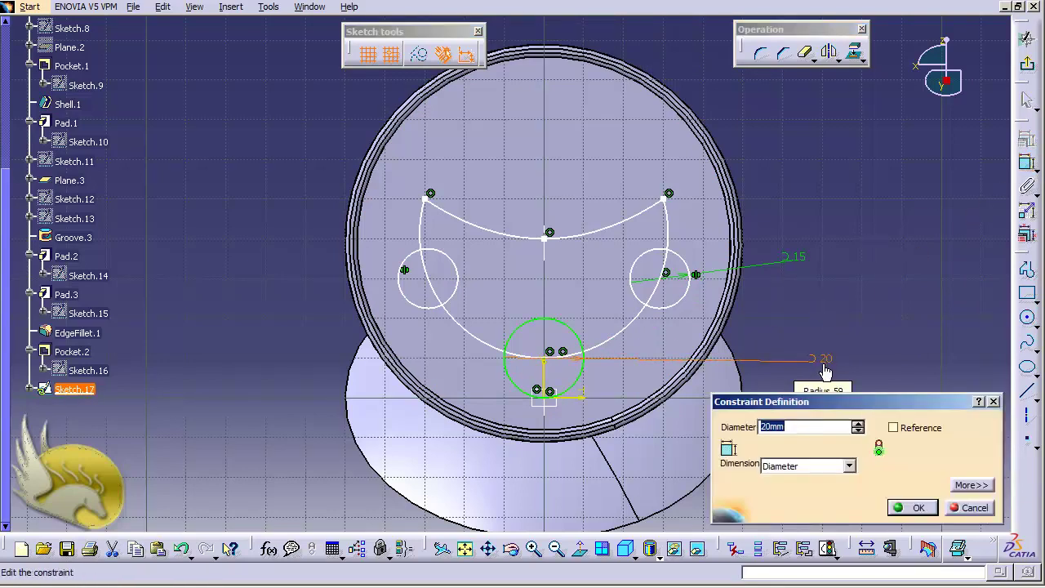
text(15)
key(Return)
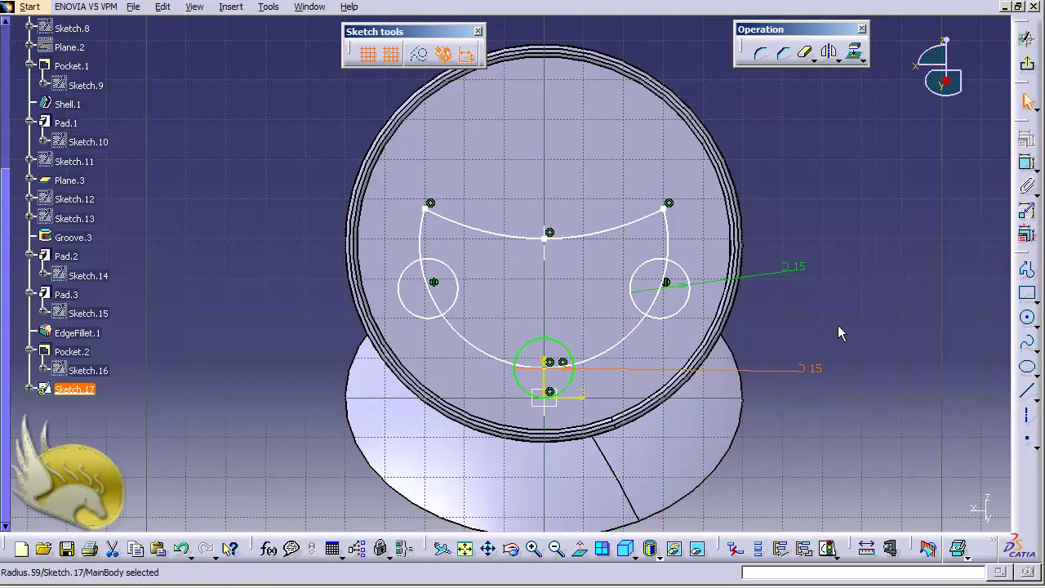
Quick-trim the right circle's inner half and the segment of the crescent's lower arc that lies inside that circle.
click(804, 52)
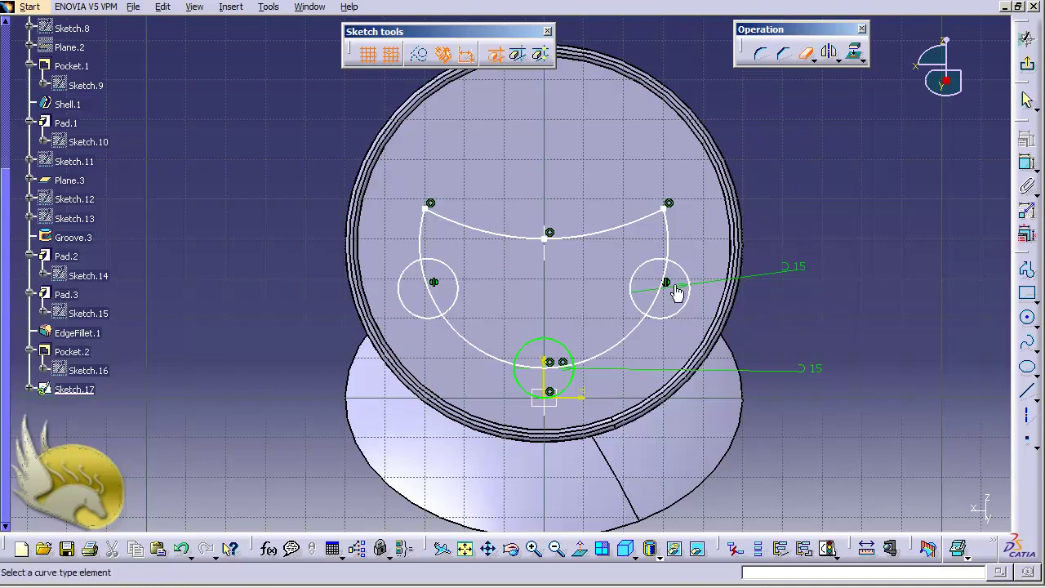
click(644, 278)
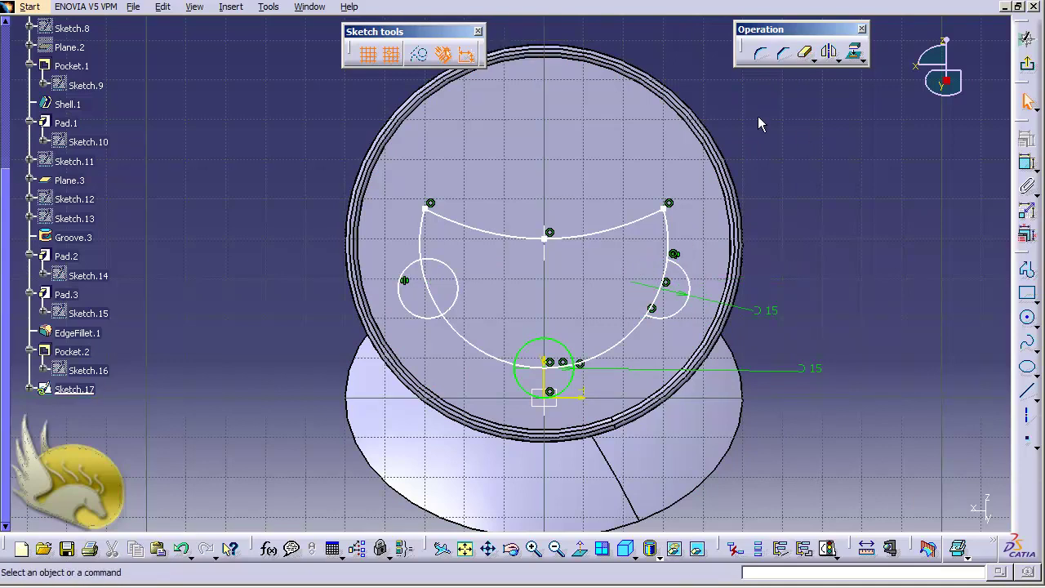
click(783, 52)
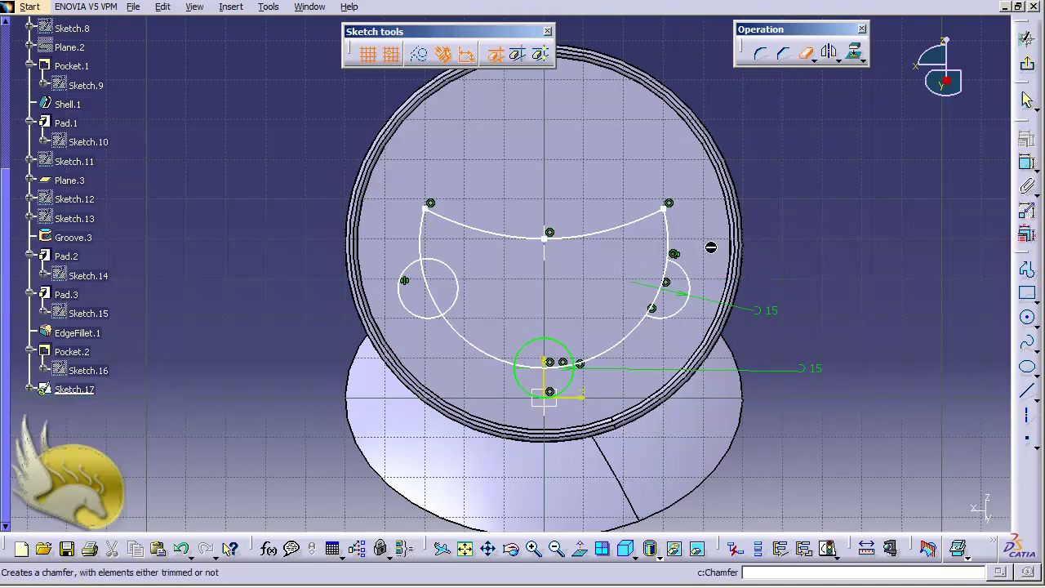
click(677, 285)
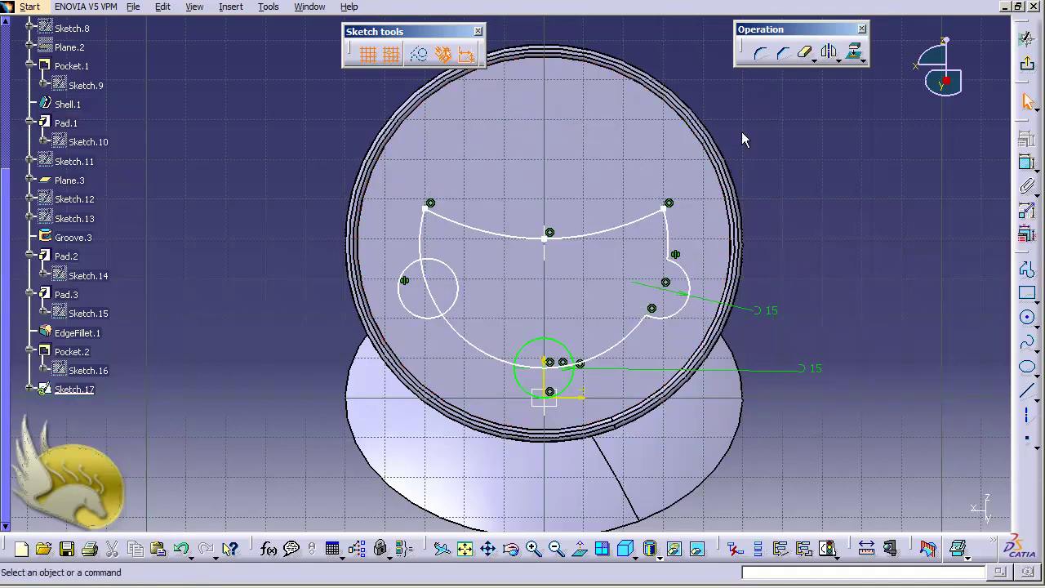
Trim away the upper half of the bottom circle and delete the coincidence constraints at its centre and left end.
click(806, 52)
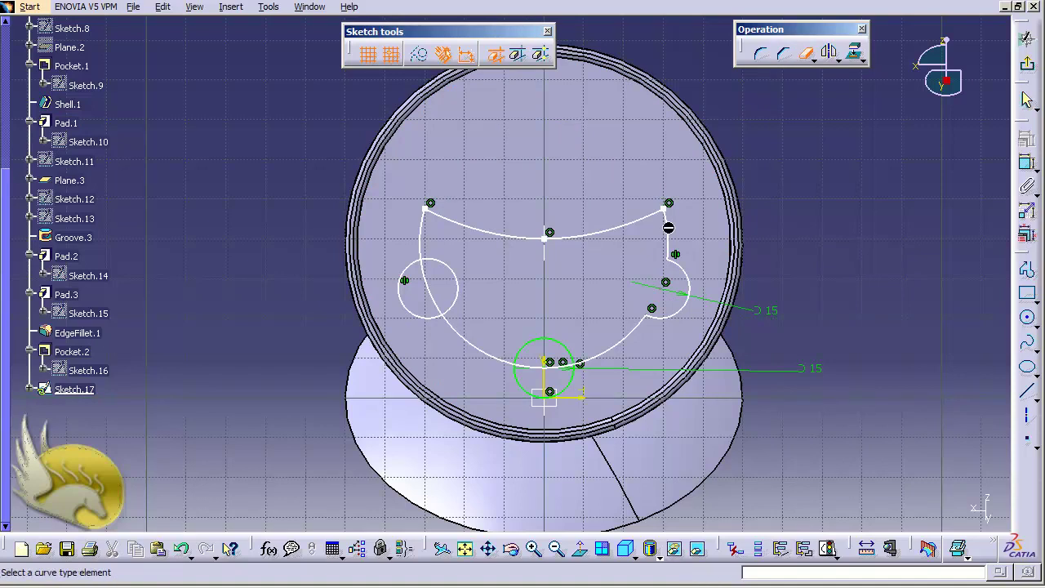
click(565, 341)
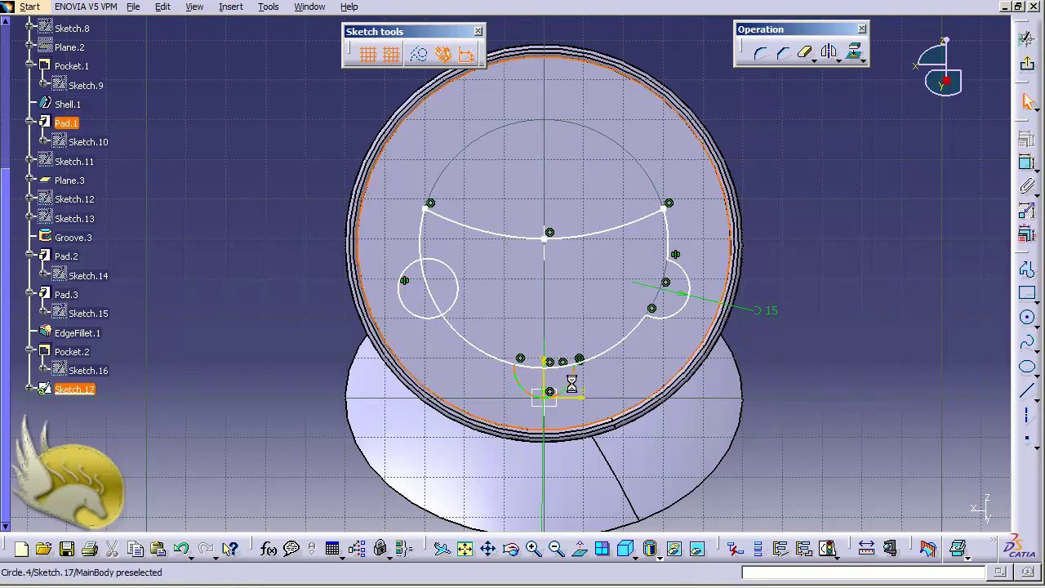
click(553, 368)
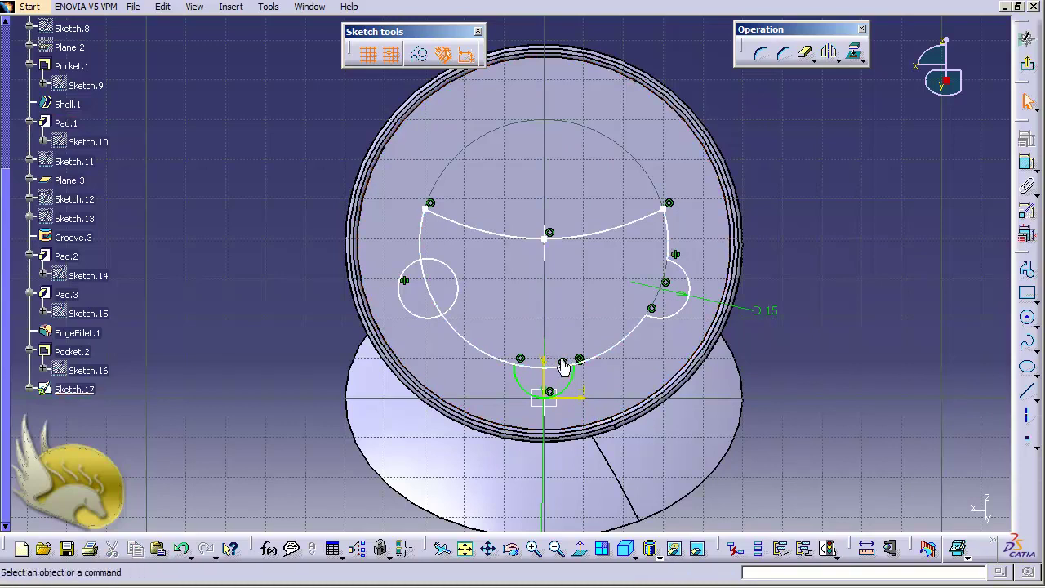
click(565, 364)
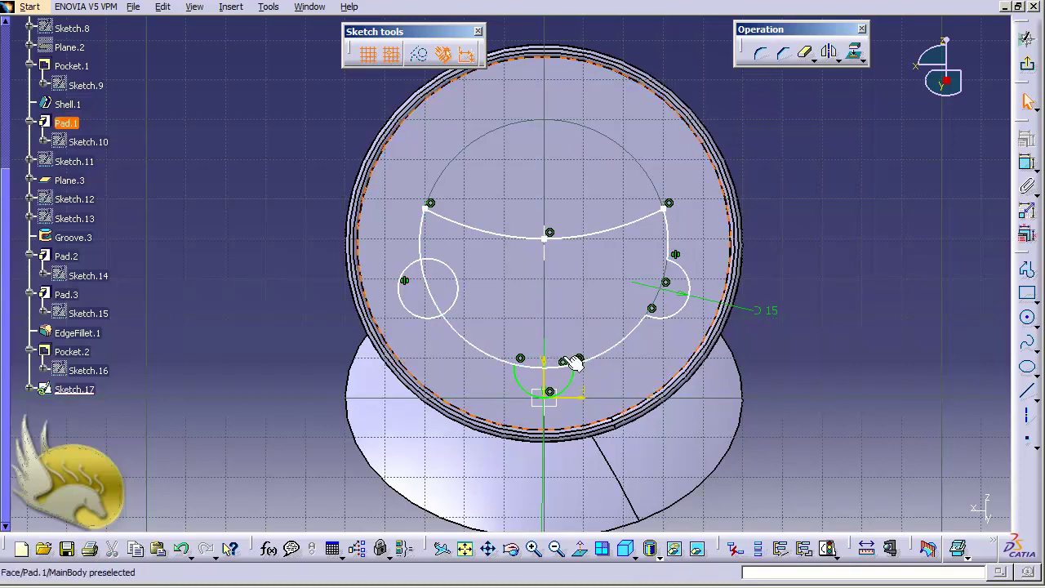
click(580, 363)
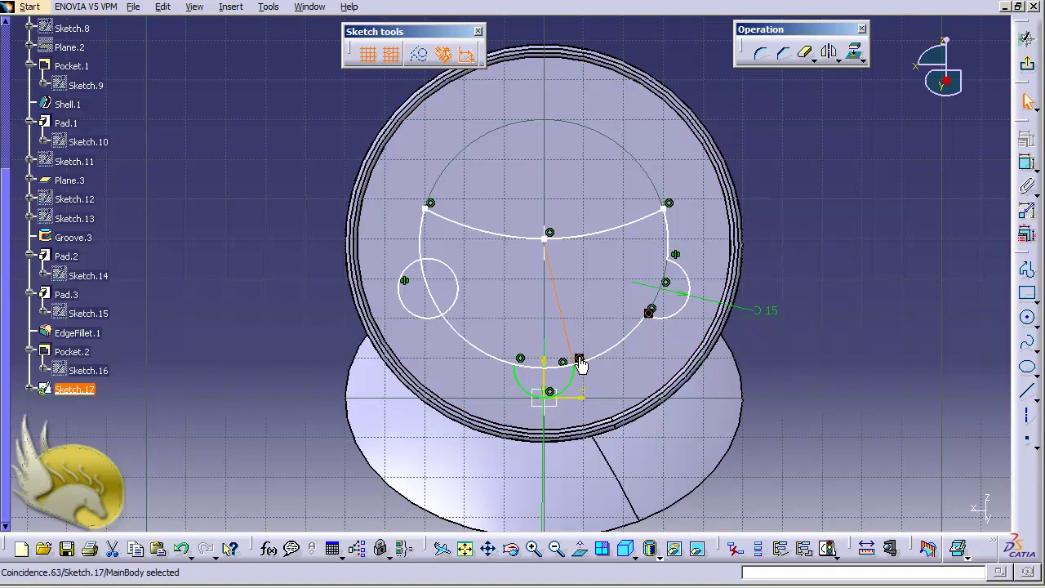
click(597, 398)
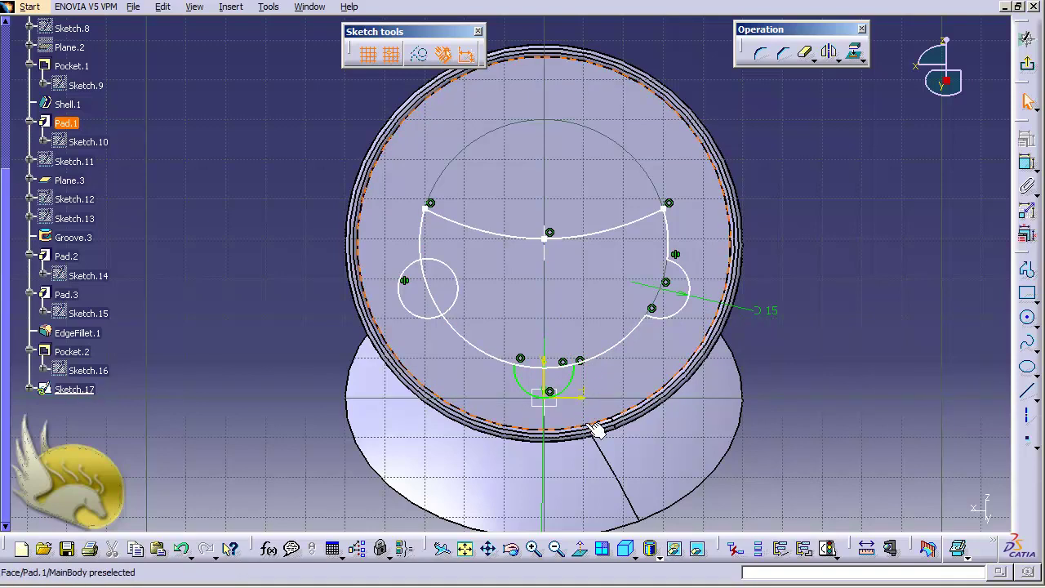
click(523, 366)
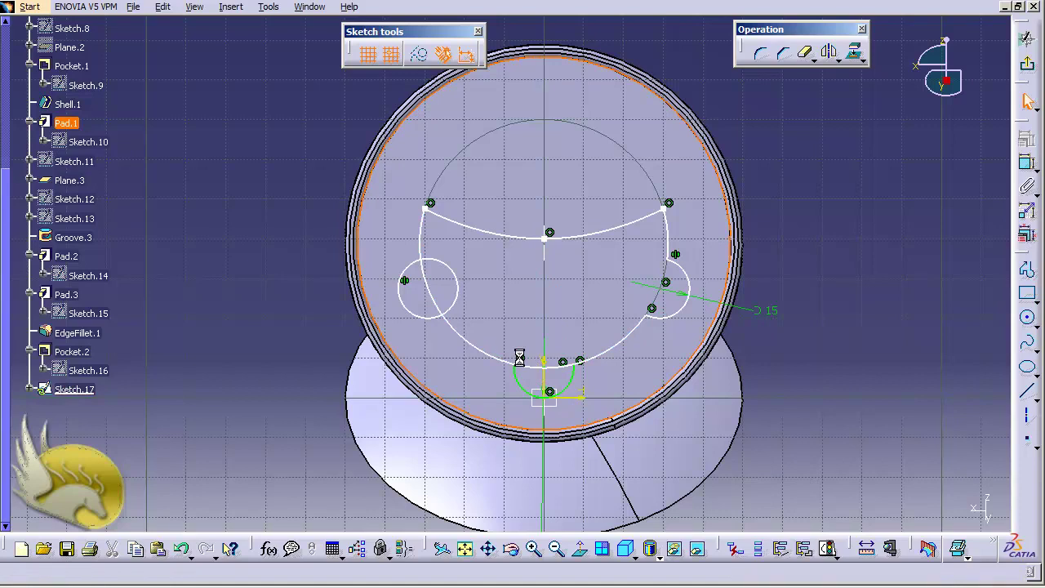
key(Escape)
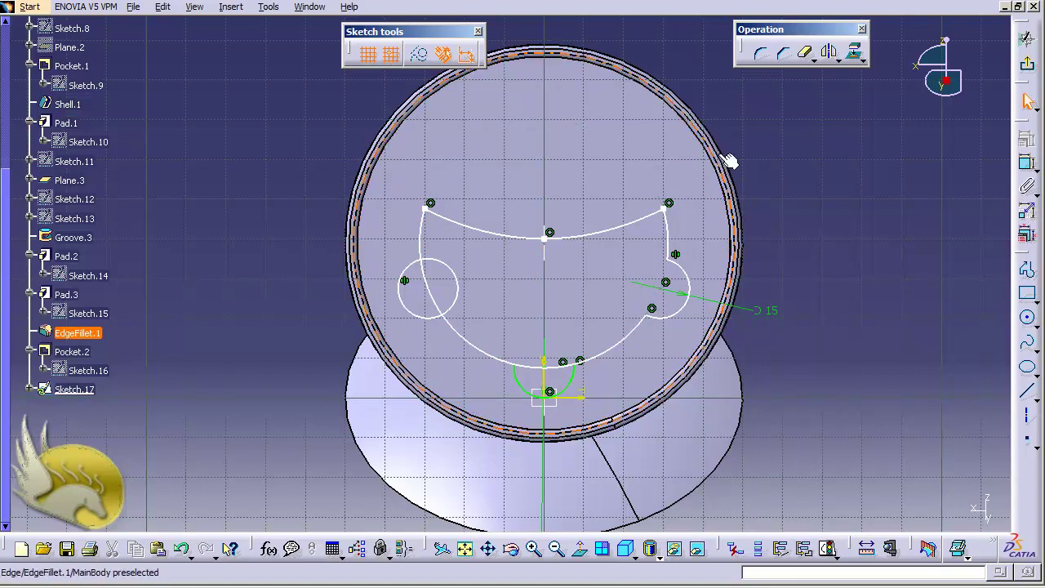
Trim the crescent arc between the bottom lobe's ends, plus the left circle's inner half and the arc segment inside it.
click(805, 53)
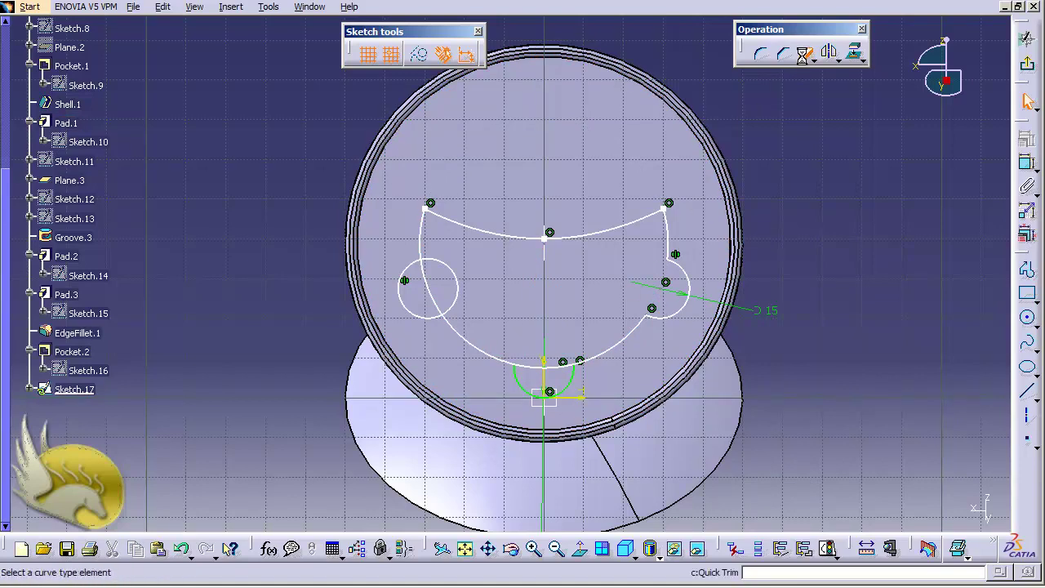
click(548, 366)
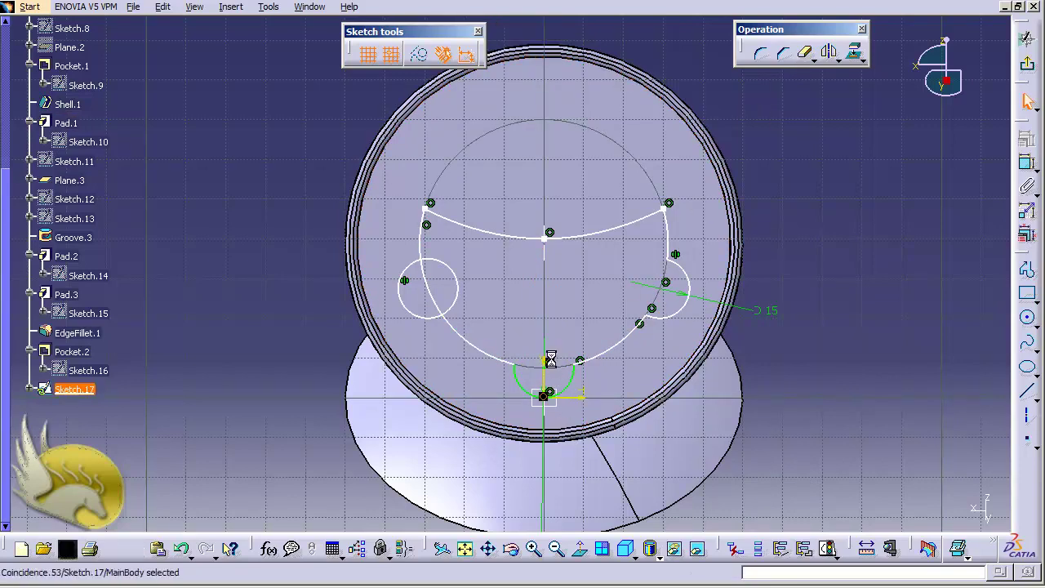
click(805, 53)
click(462, 274)
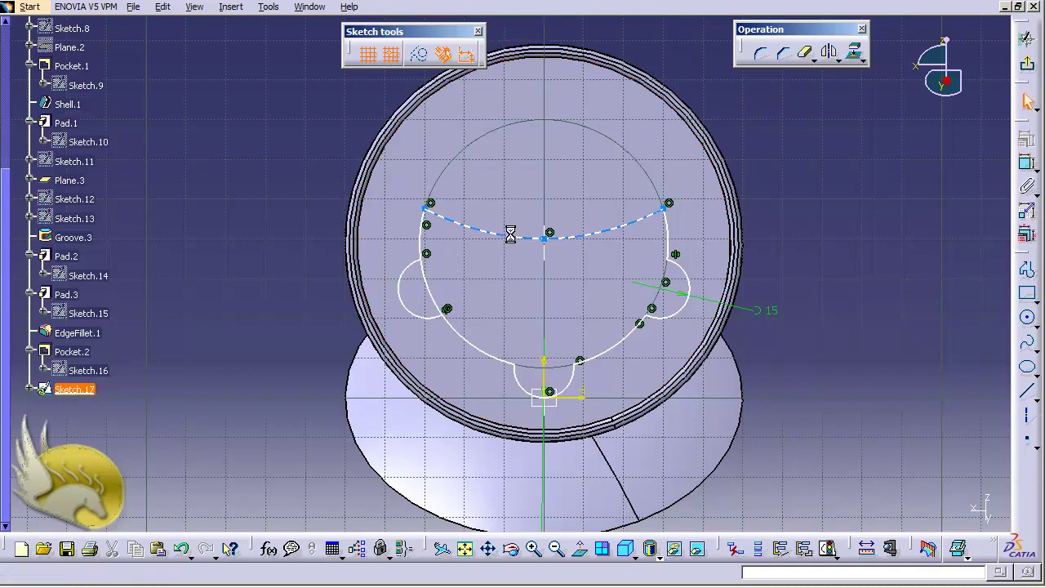
click(805, 53)
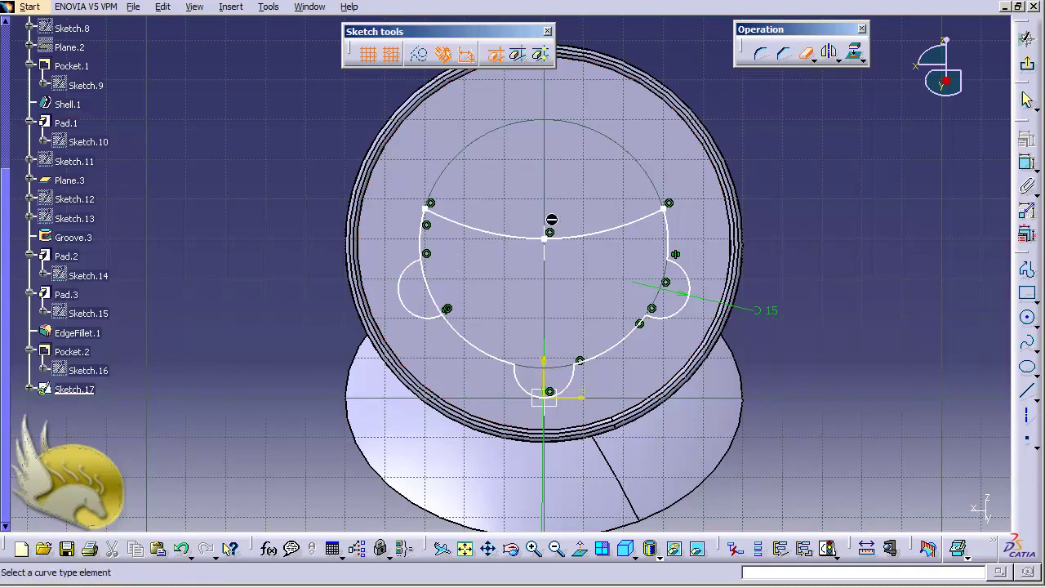
click(439, 297)
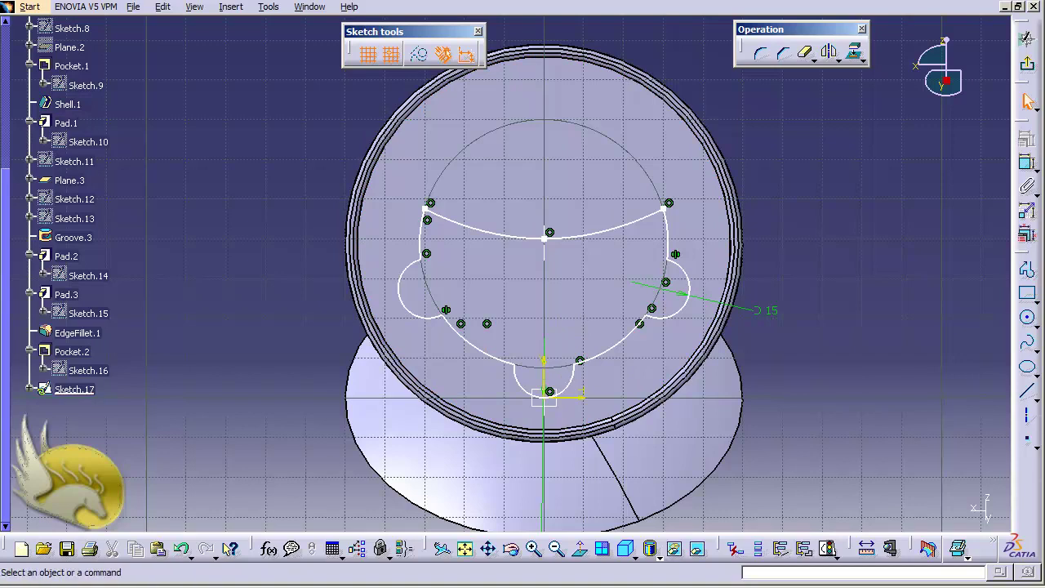
Check the lobed crescent against the reference photo in Windows Photo Viewer and cut it into the front face as a 5 mm deep pocket.
key(alt+Tab)
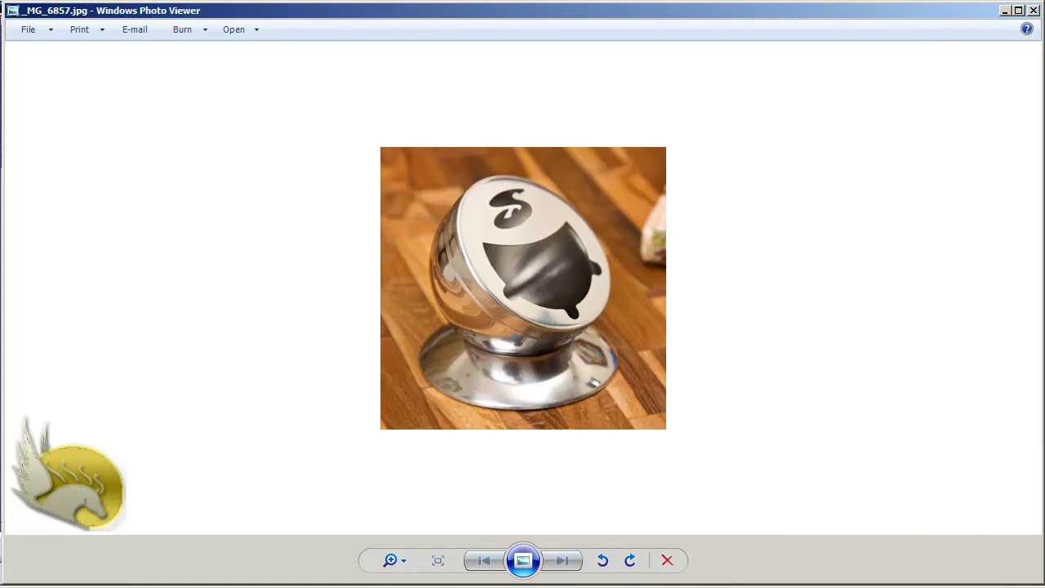
key(alt+Tab)
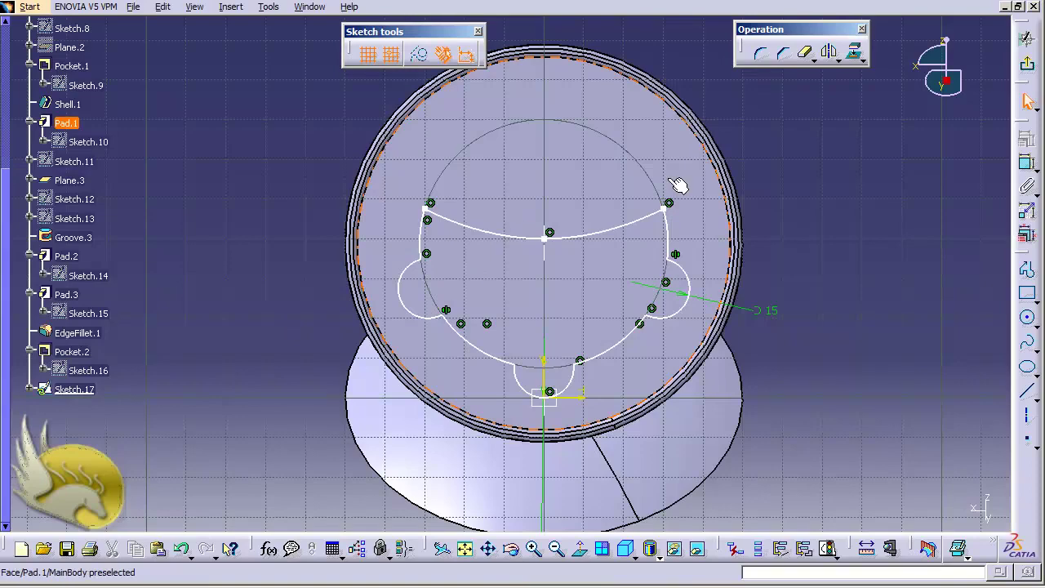
click(1026, 63)
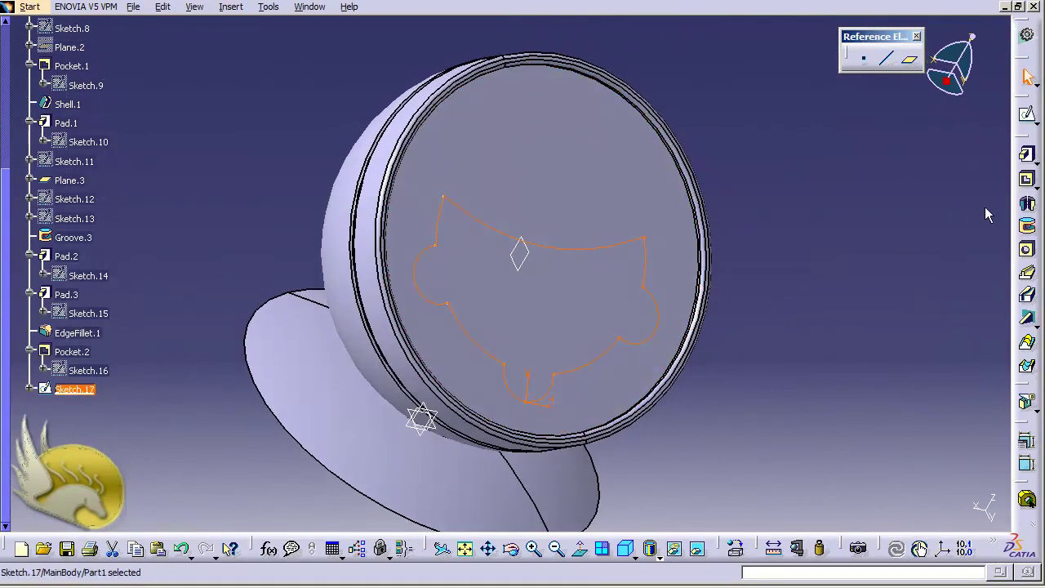
click(1026, 179)
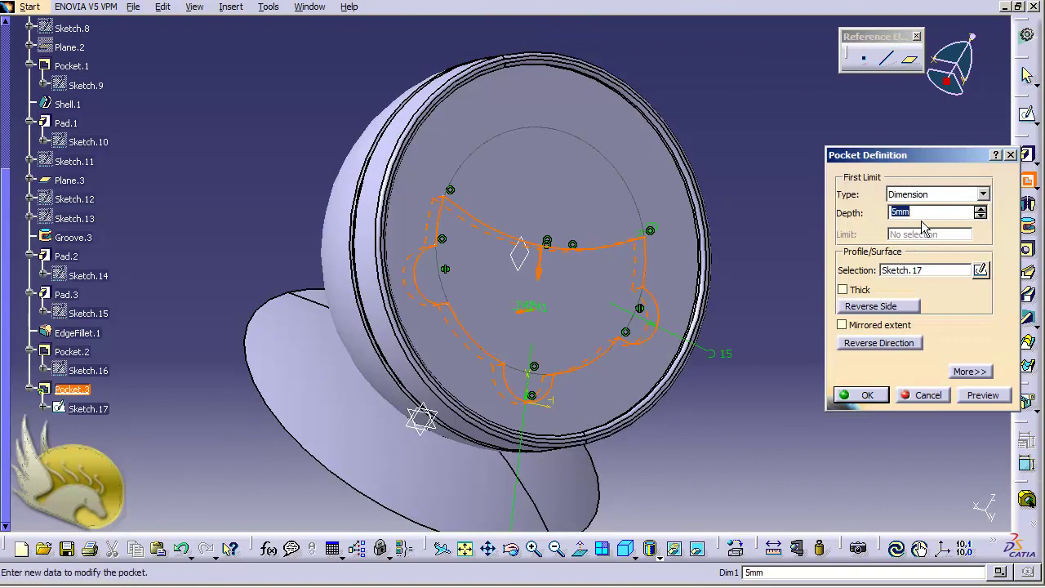
click(969, 395)
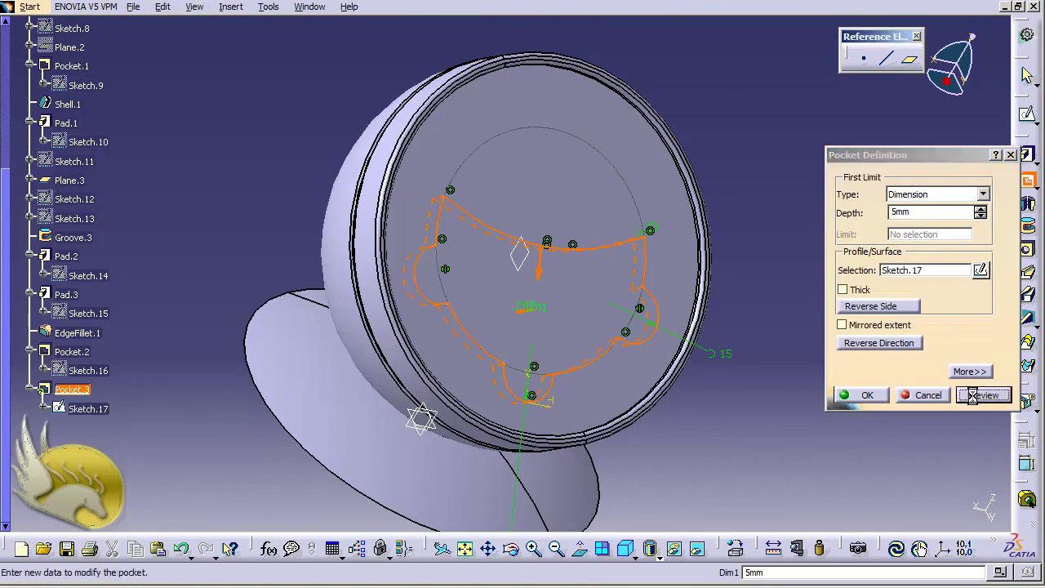
click(845, 396)
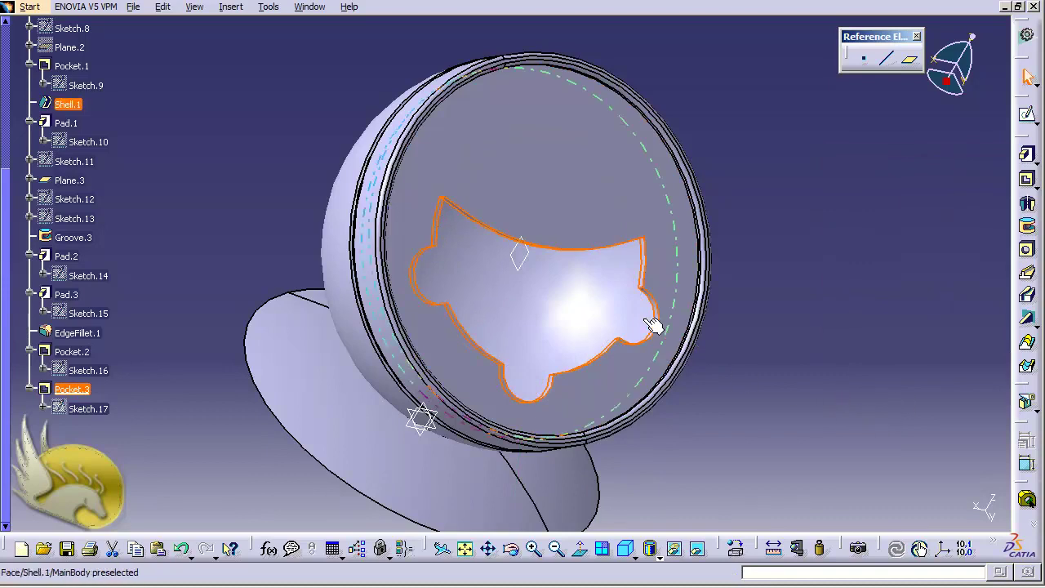
click(740, 355)
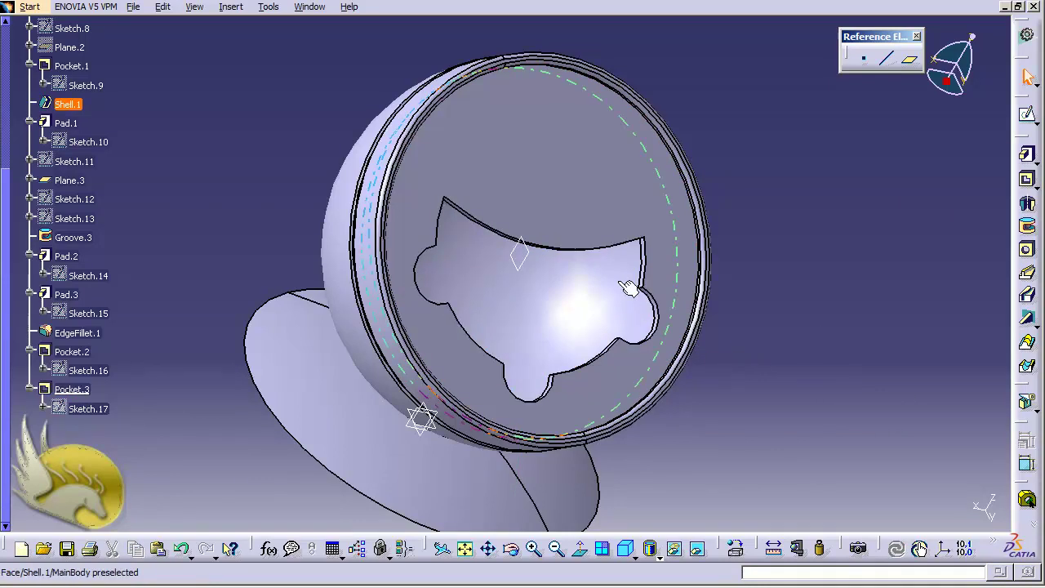
Fillet the long curved edge along the crescent pocket's upper side with a 1 mm radius.
click(227, 10)
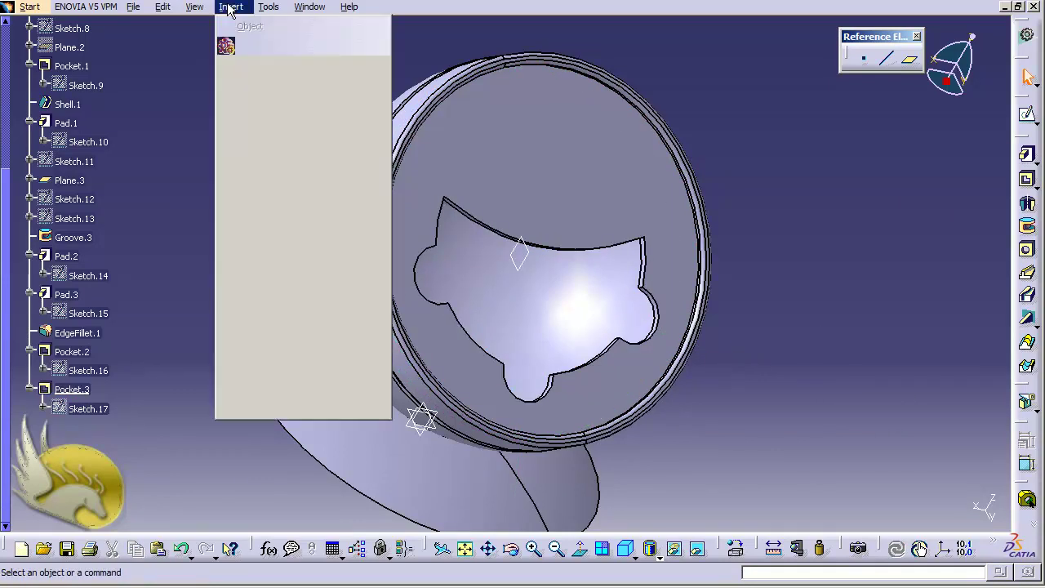
mouse_move(284, 270)
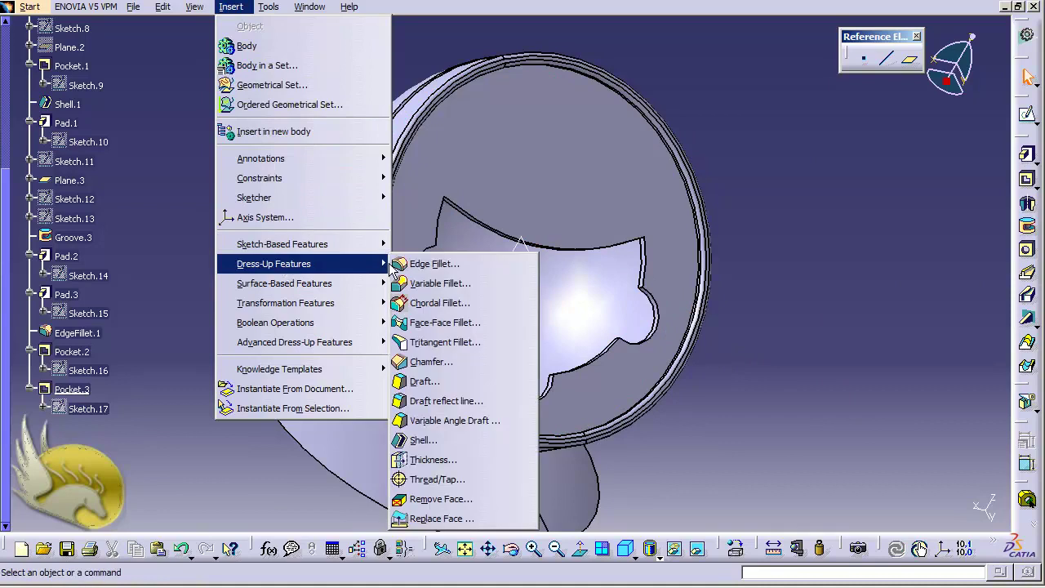
click(433, 263)
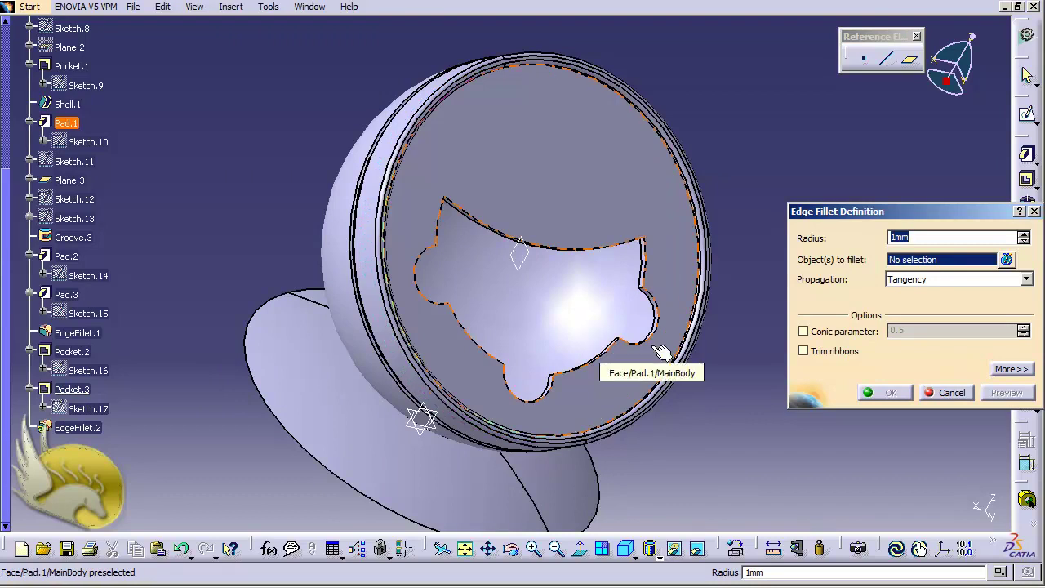
click(535, 547)
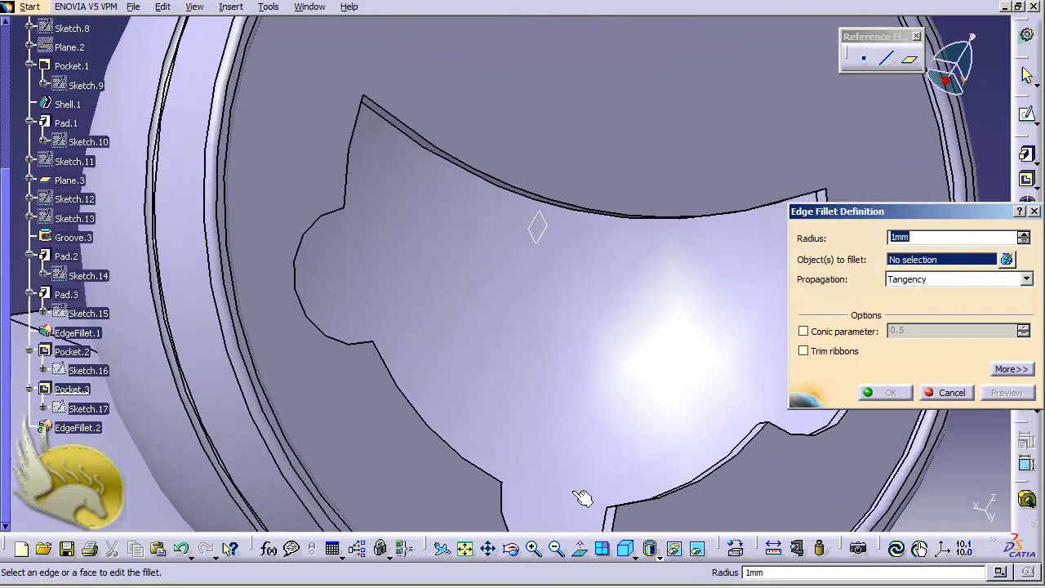
click(392, 114)
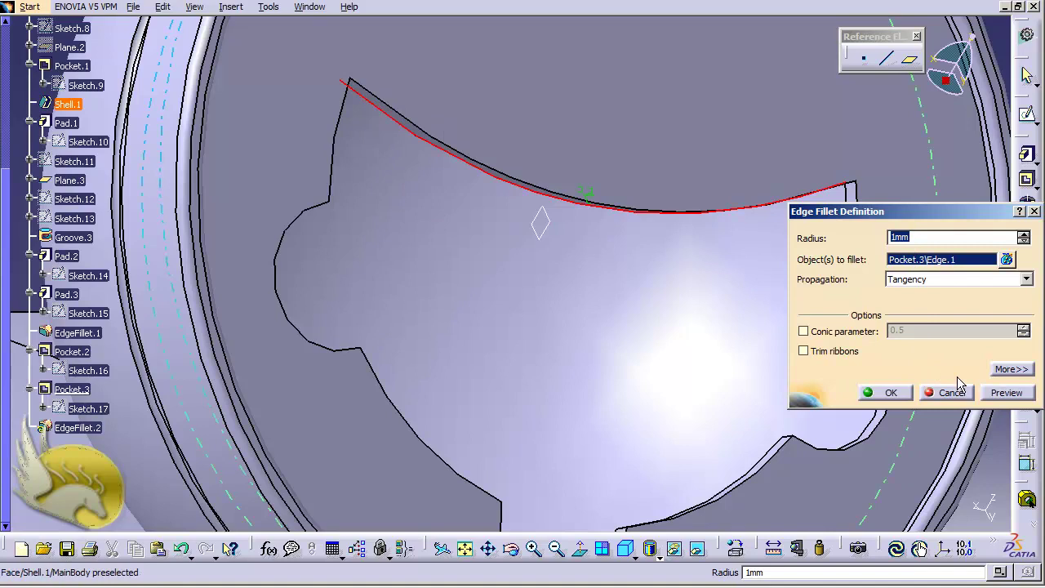
click(910, 395)
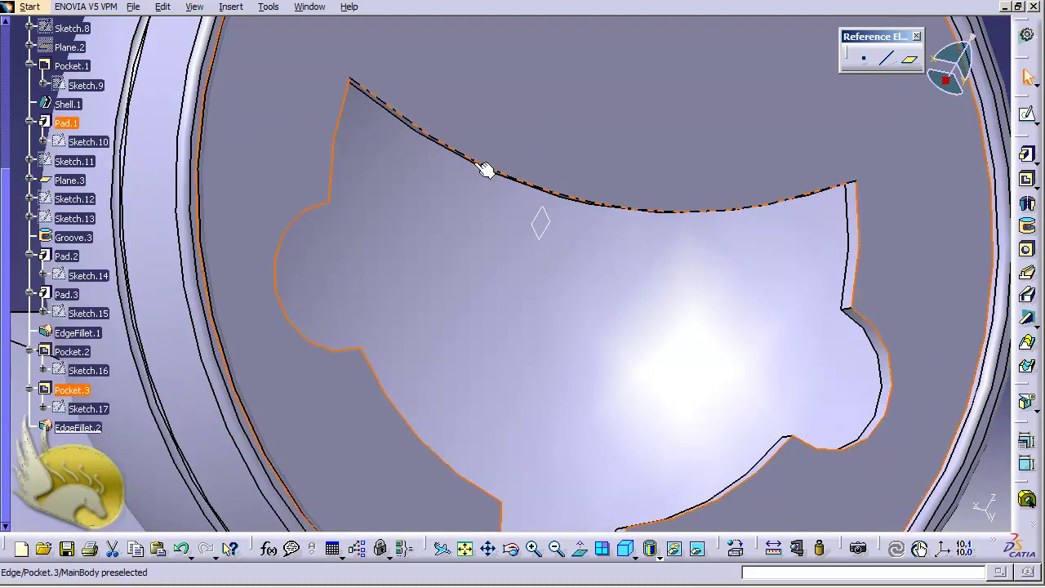
Fillet the lobed crescent pocket's outer rim edges and the inner edges of its side and lobe walls together with a 1 mm radius.
click(331, 152)
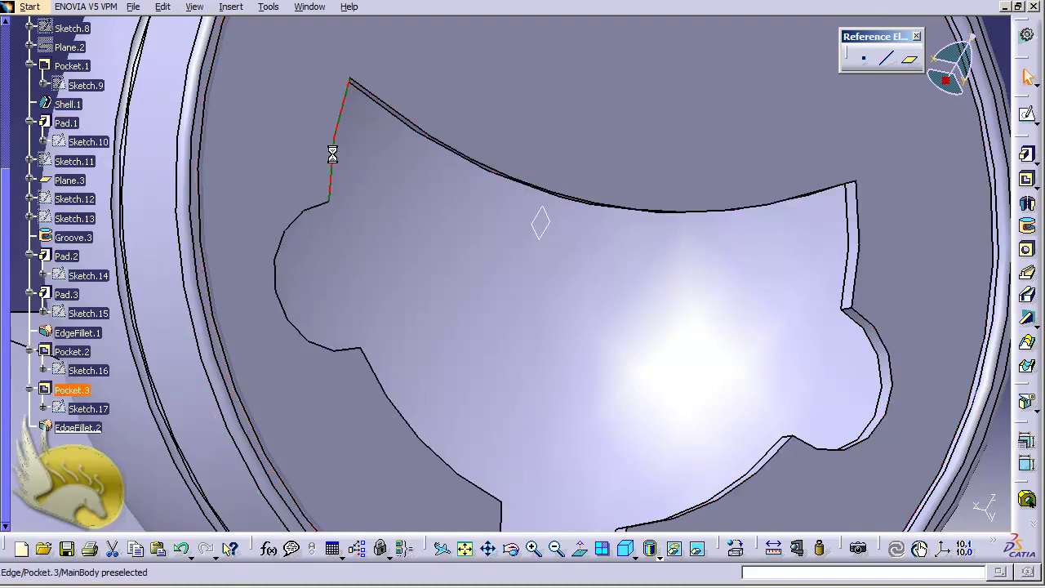
click(318, 215)
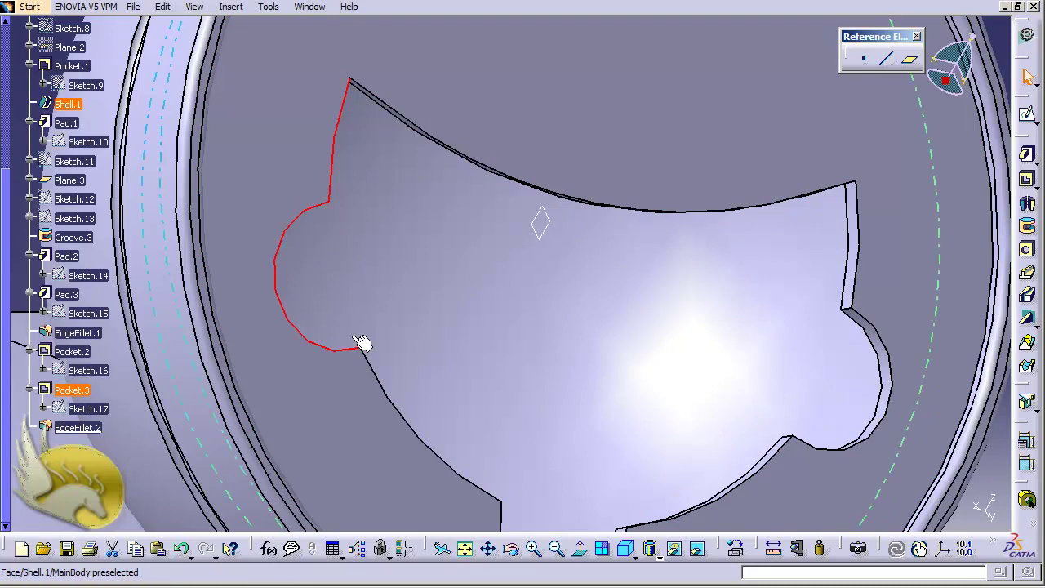
click(386, 390)
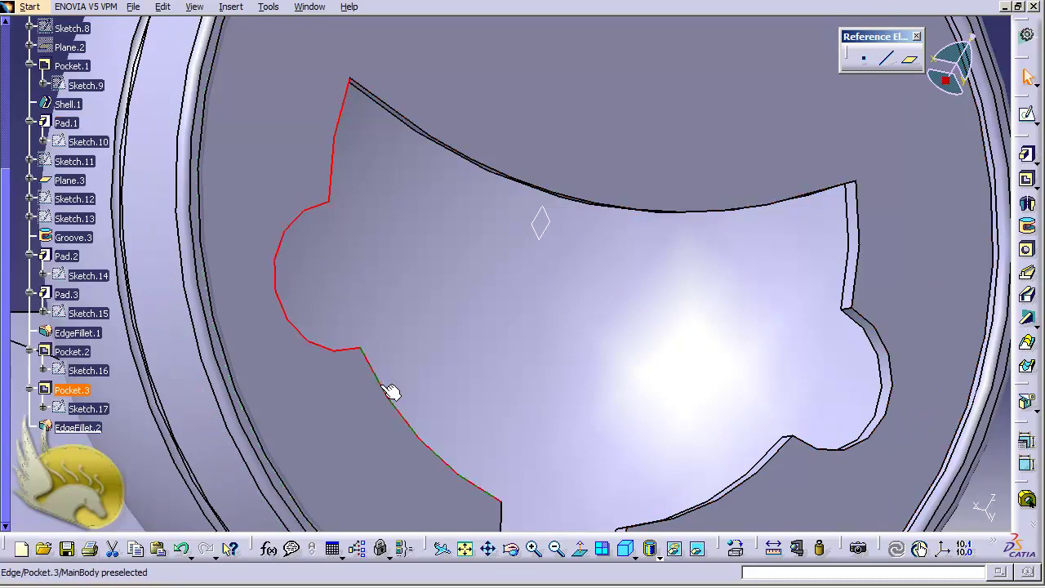
click(502, 519)
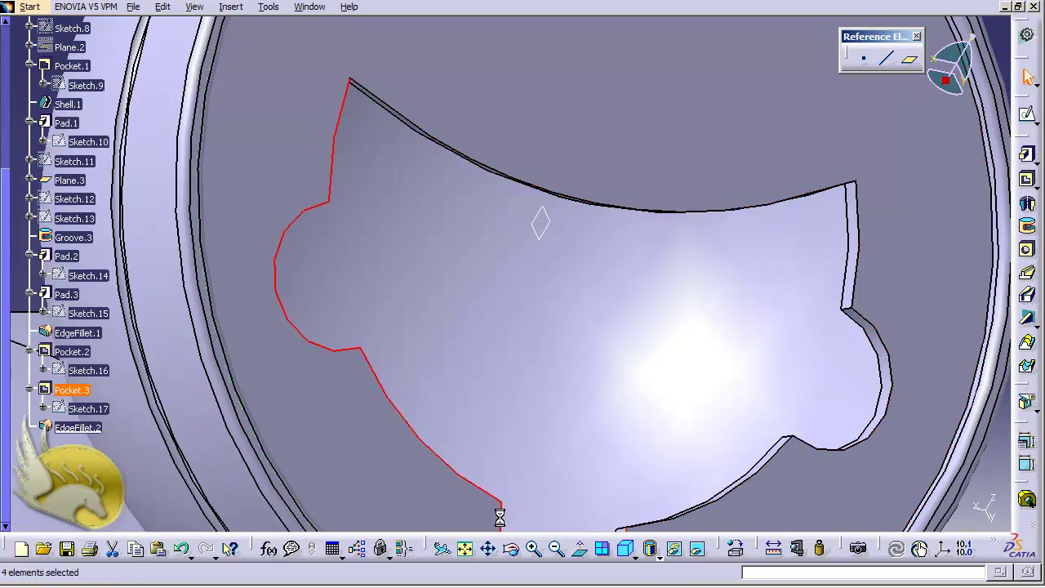
click(706, 513)
click(881, 442)
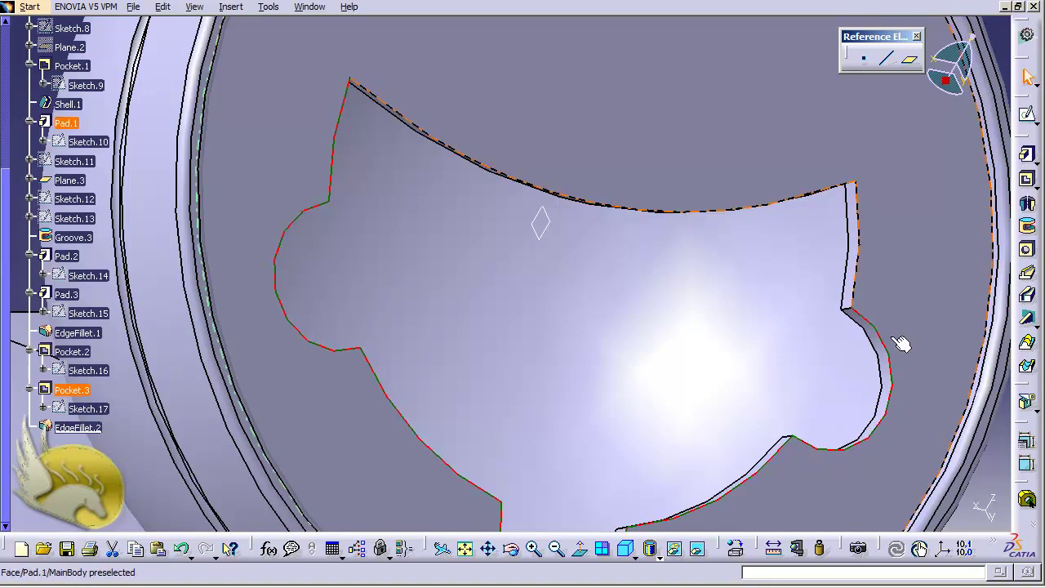
click(864, 268)
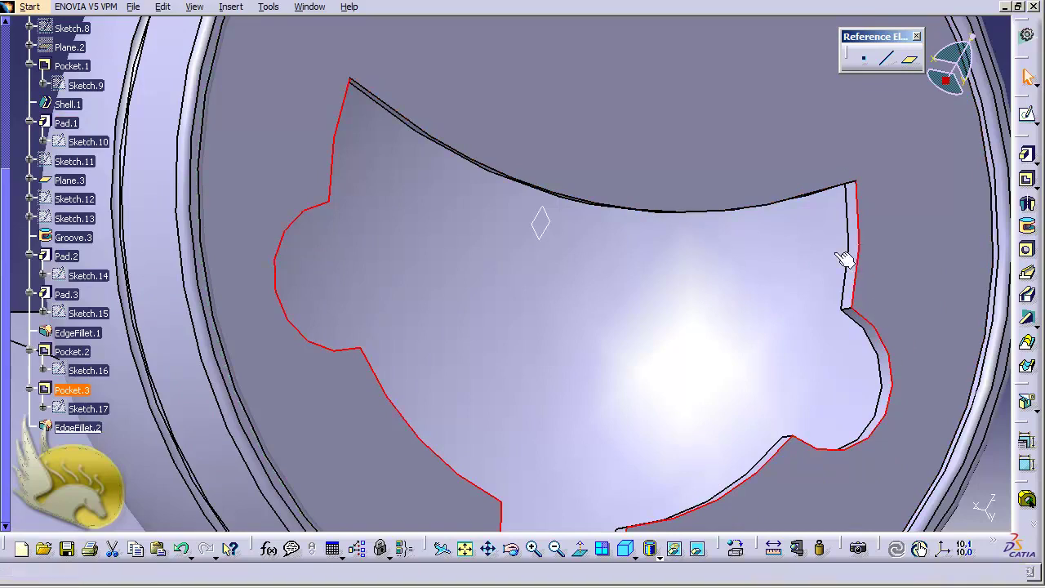
click(796, 201)
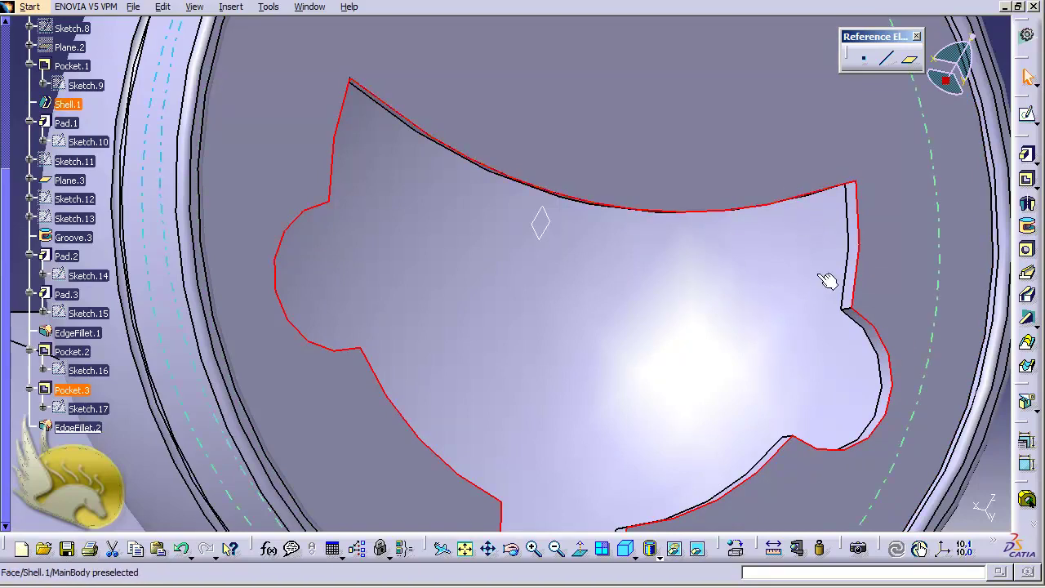
click(856, 256)
click(846, 240)
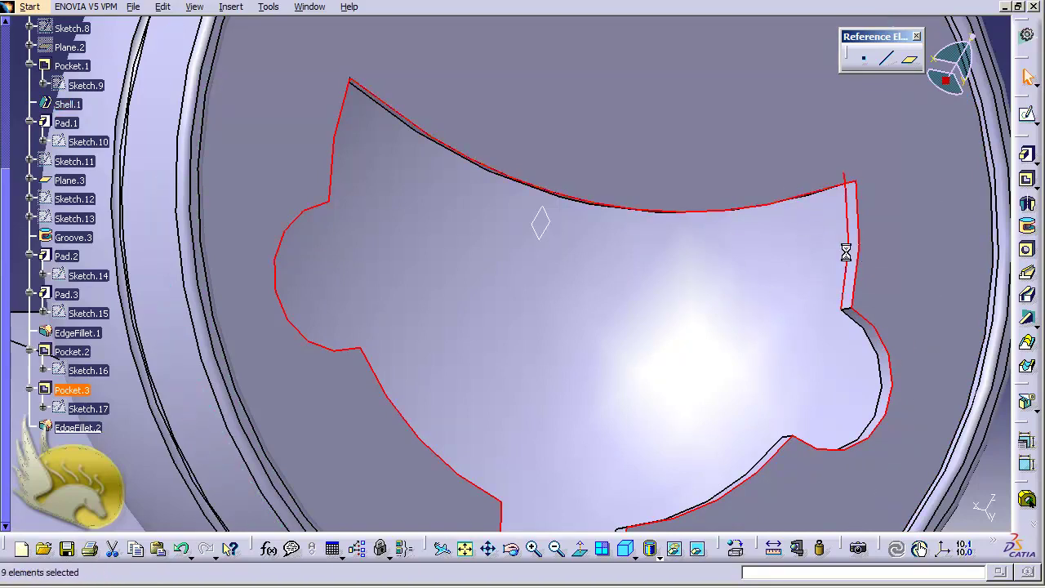
click(887, 368)
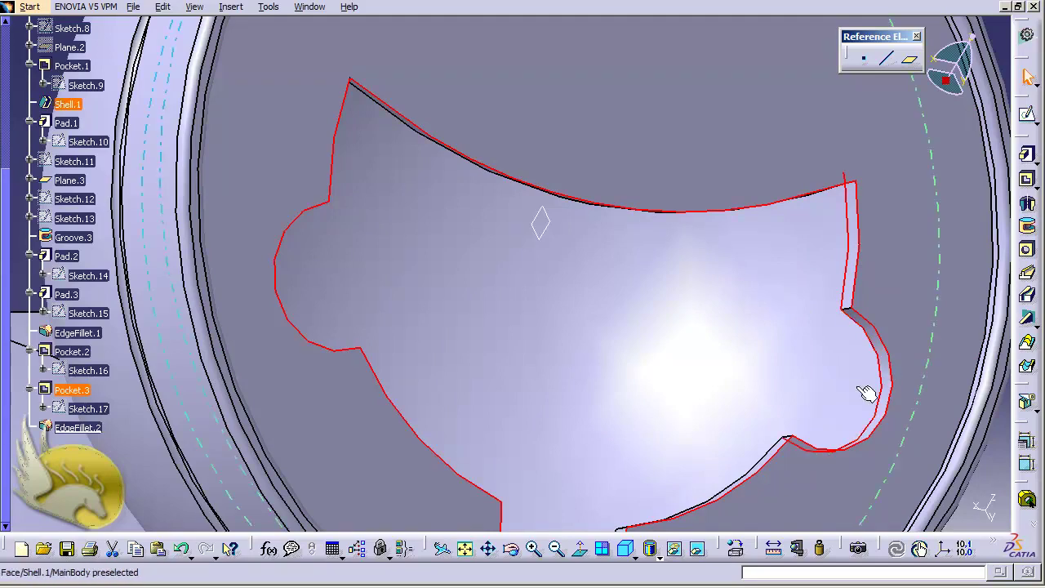
click(770, 462)
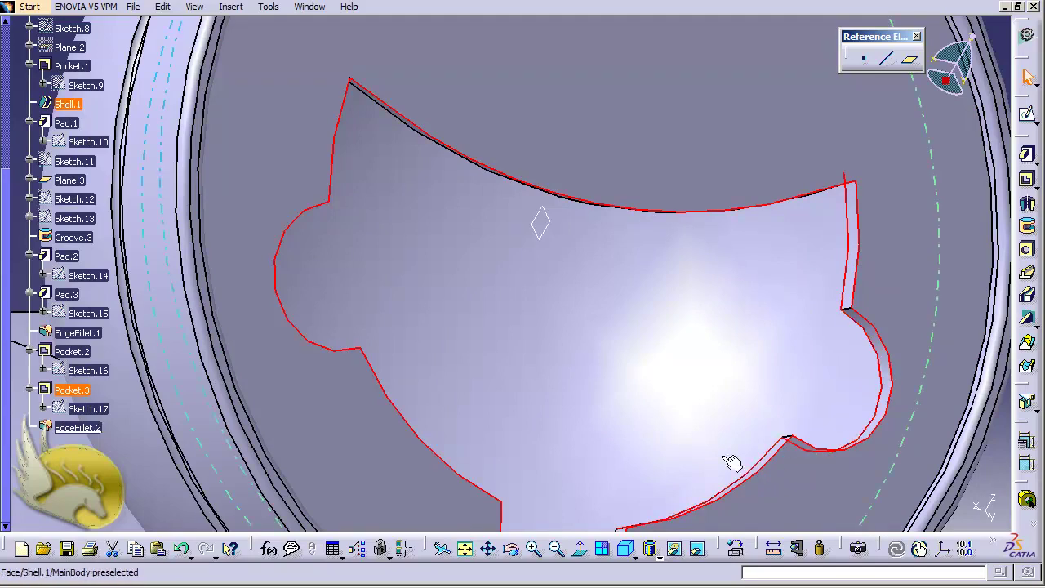
click(510, 549)
drag(541, 466, 324, 272)
click(392, 457)
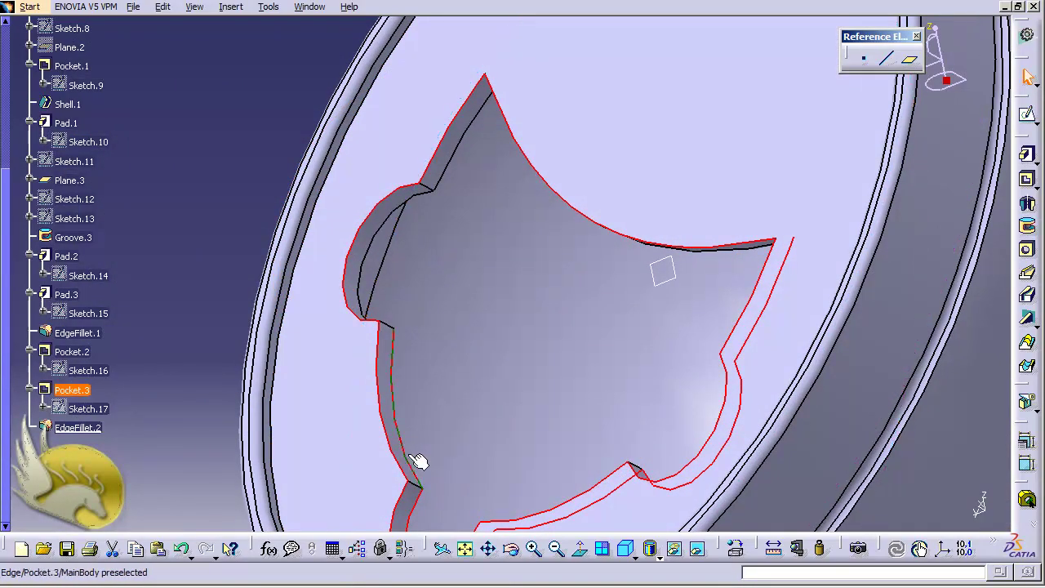
click(416, 461)
click(369, 269)
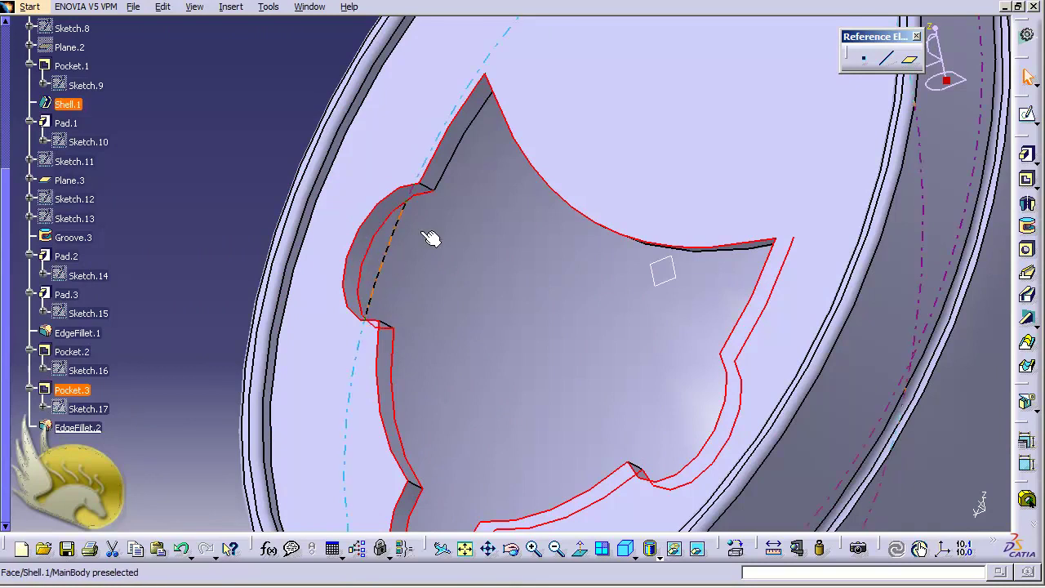
click(453, 179)
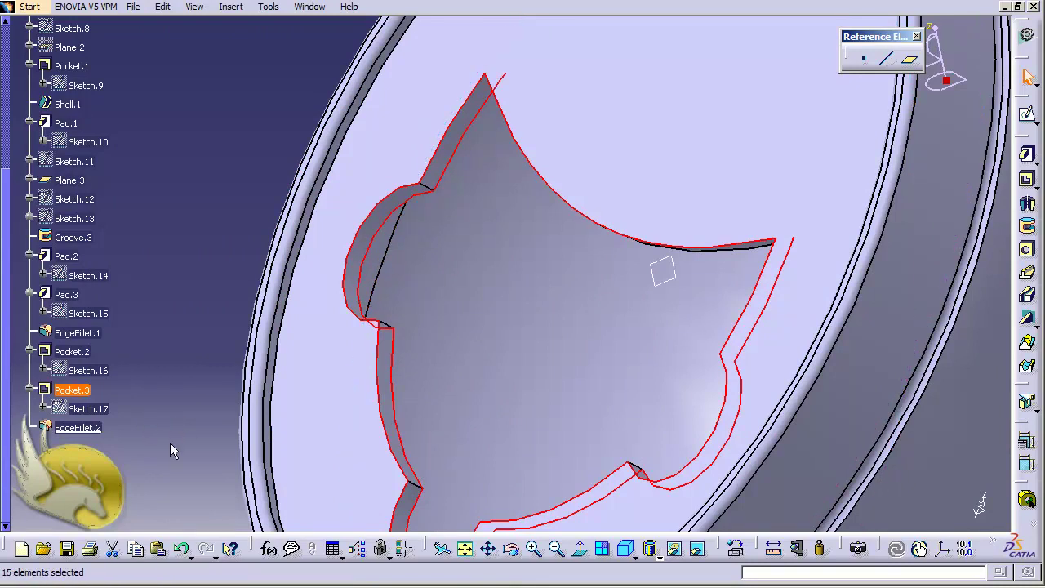
click(225, 9)
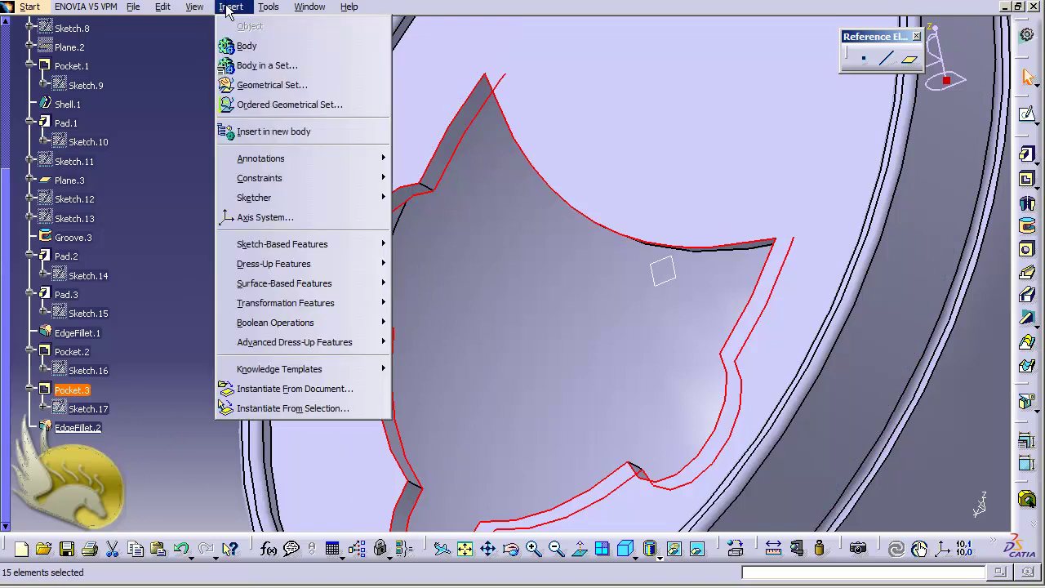
mouse_move(343, 271)
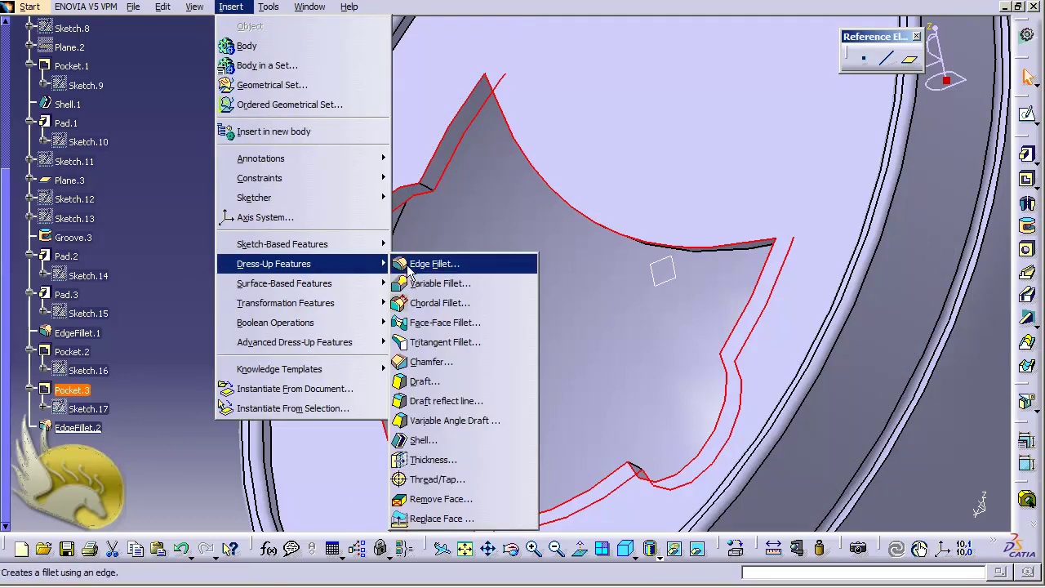
click(434, 263)
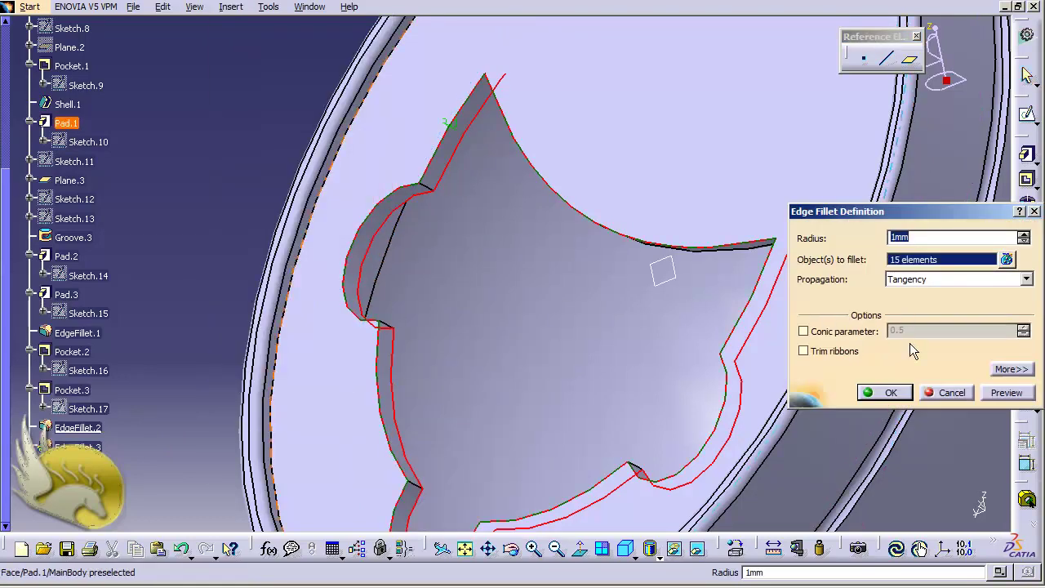
click(903, 392)
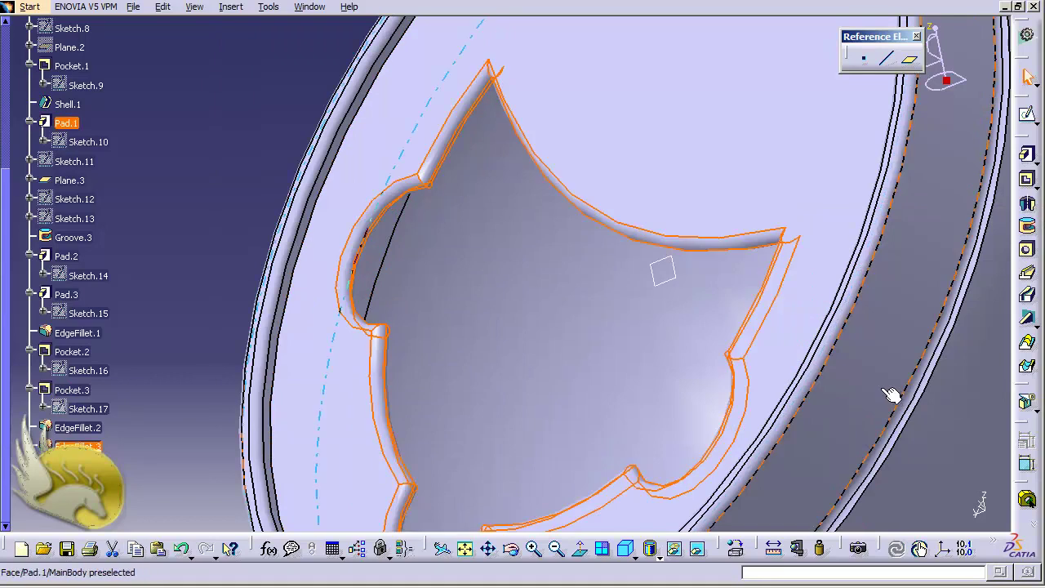
click(249, 132)
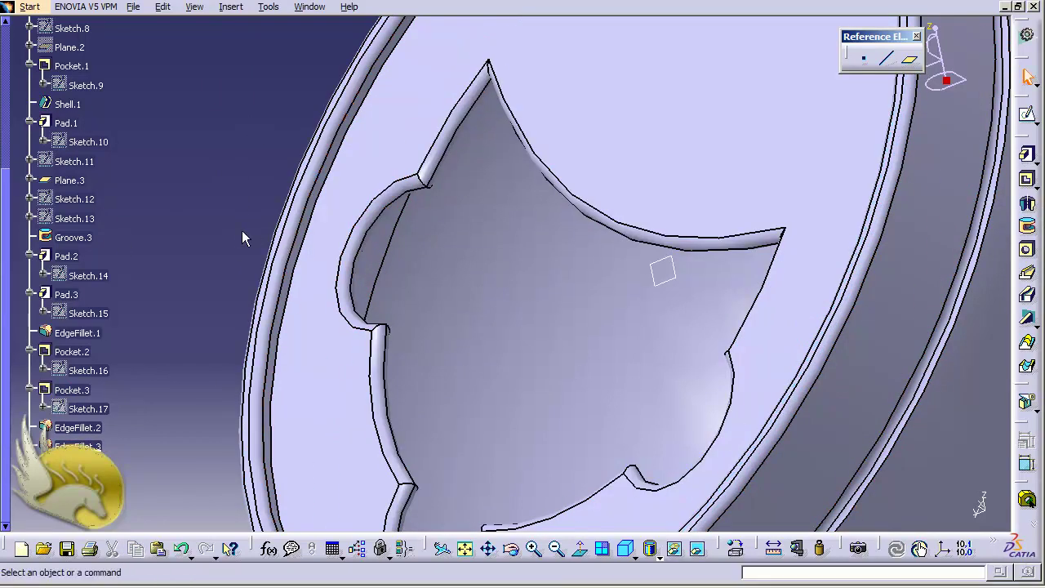
click(430, 505)
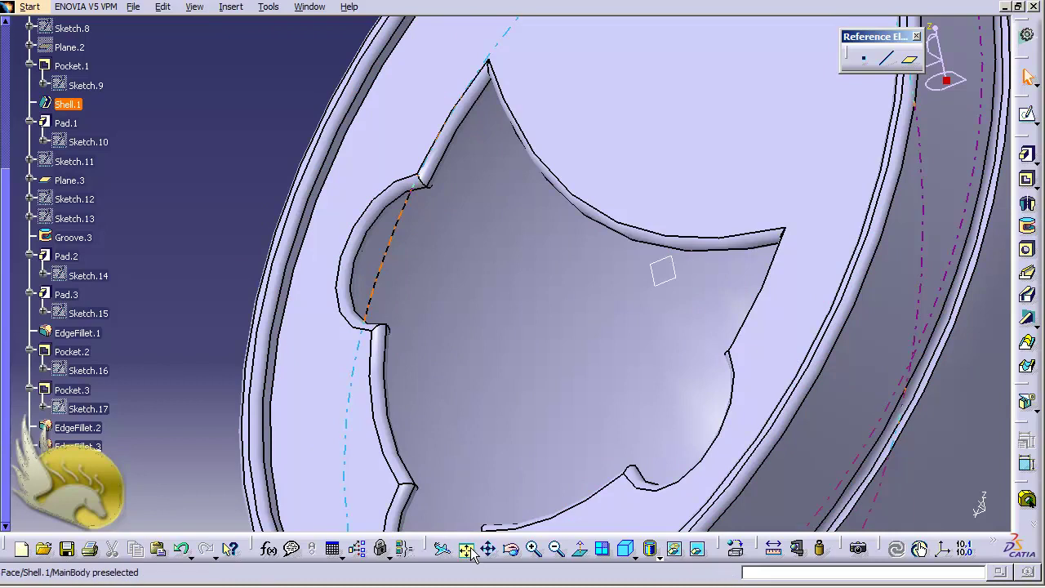
click(466, 550)
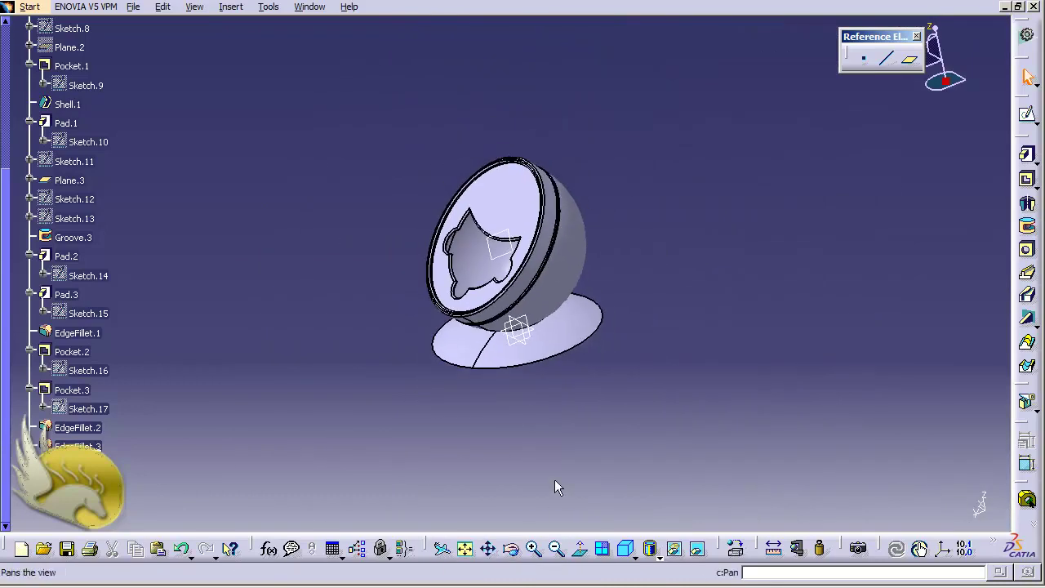
click(532, 549)
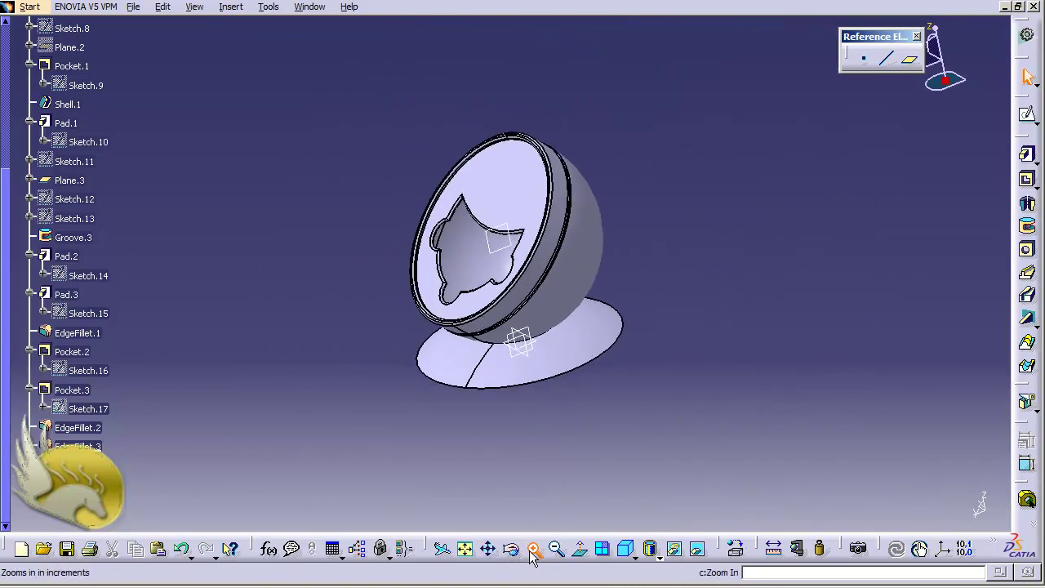
click(688, 403)
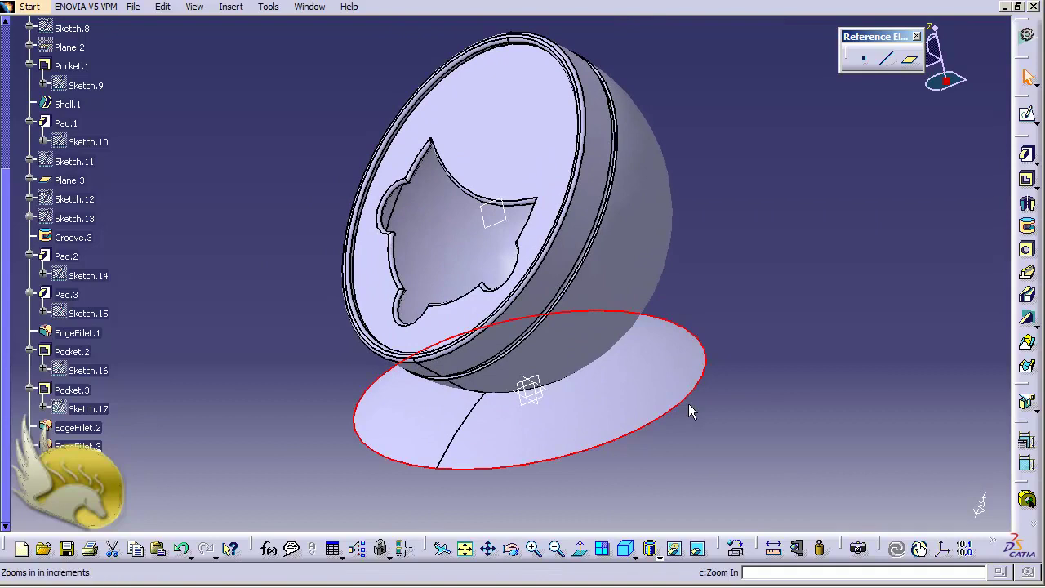
click(317, 386)
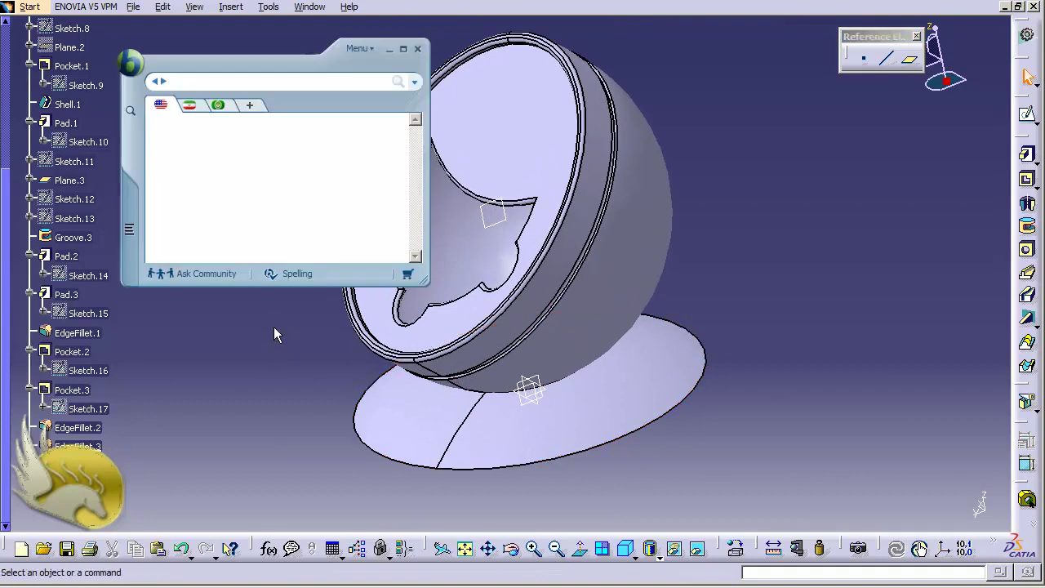
click(416, 50)
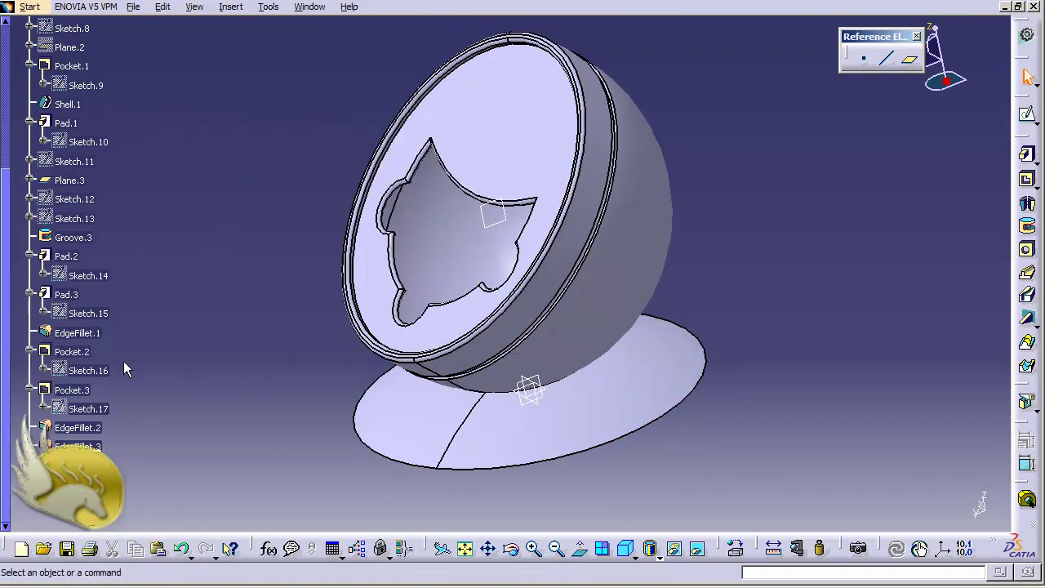